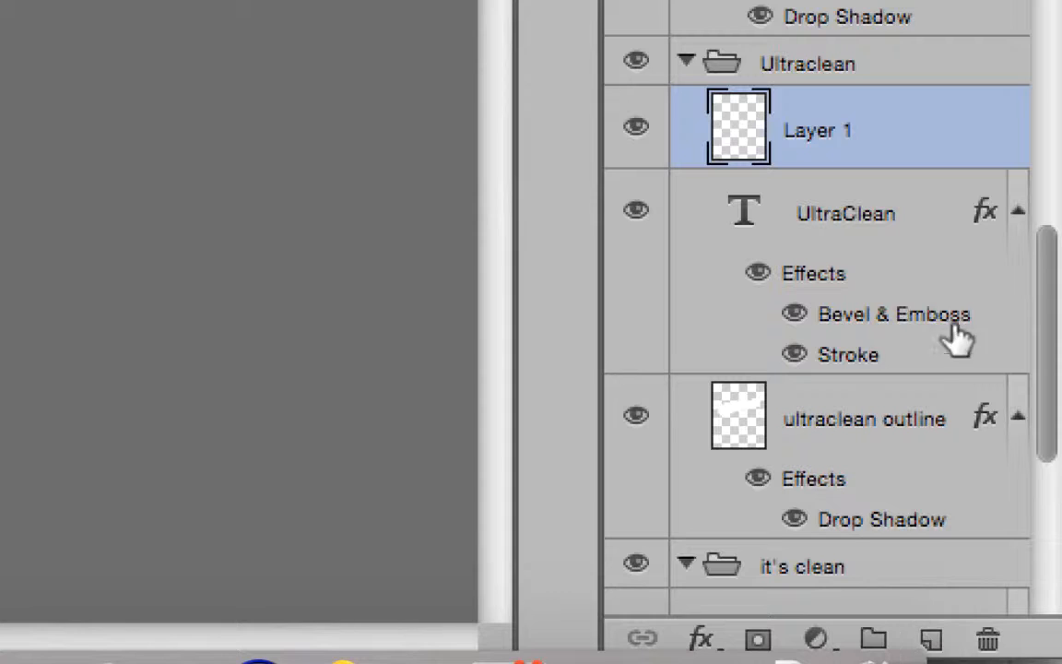
# Rename Layer 1 in the Ultraclean group as popdots.
pyautogui.doubleClick(817, 130)
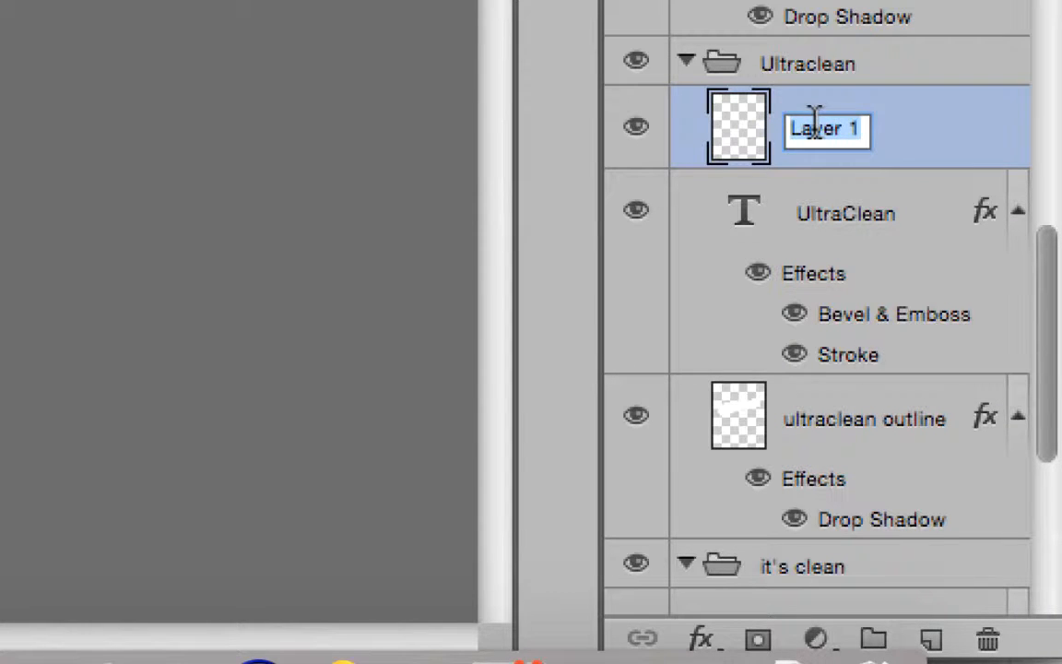
pyautogui.write('pop')
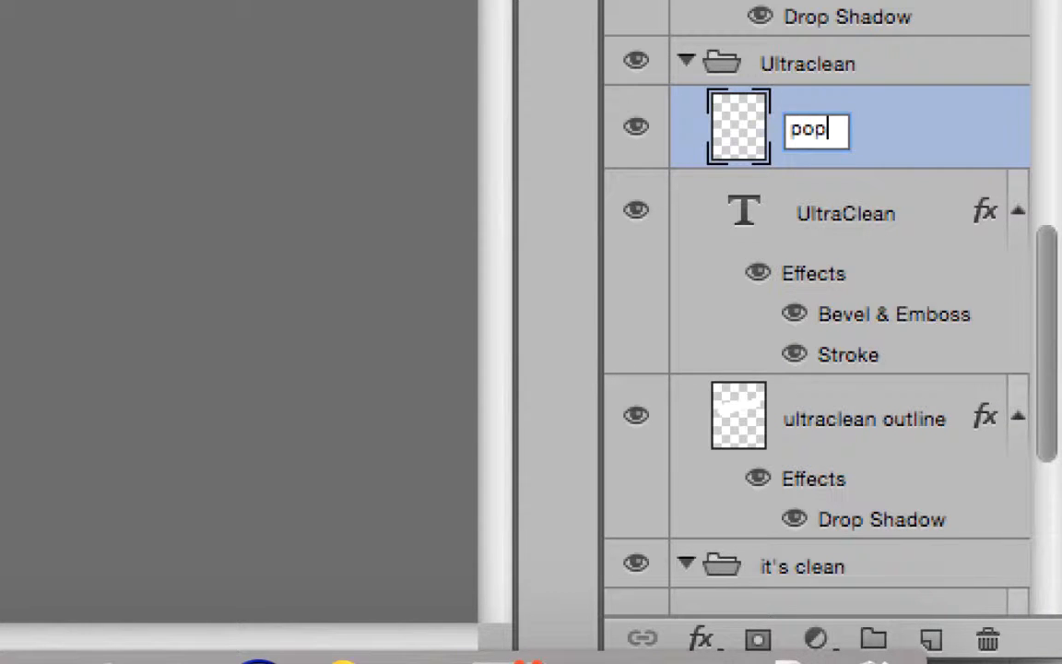
pyautogui.write('dots')
pyautogui.press('Return')
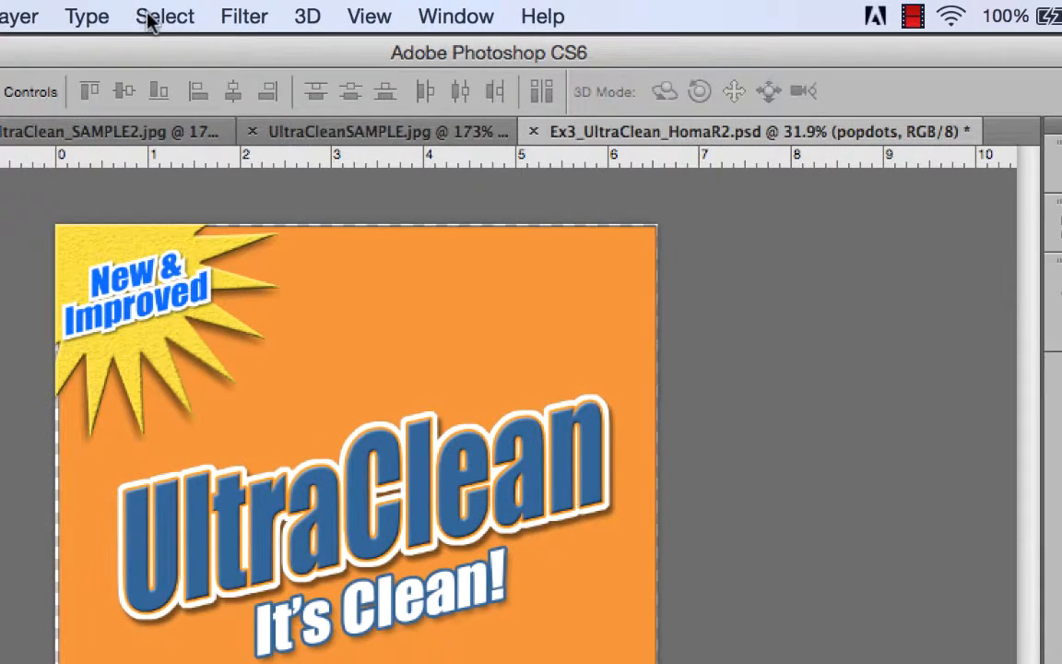
# Load the Alpha 1 channel as a new selection on the popdots layer.
pyautogui.click(147, 17)
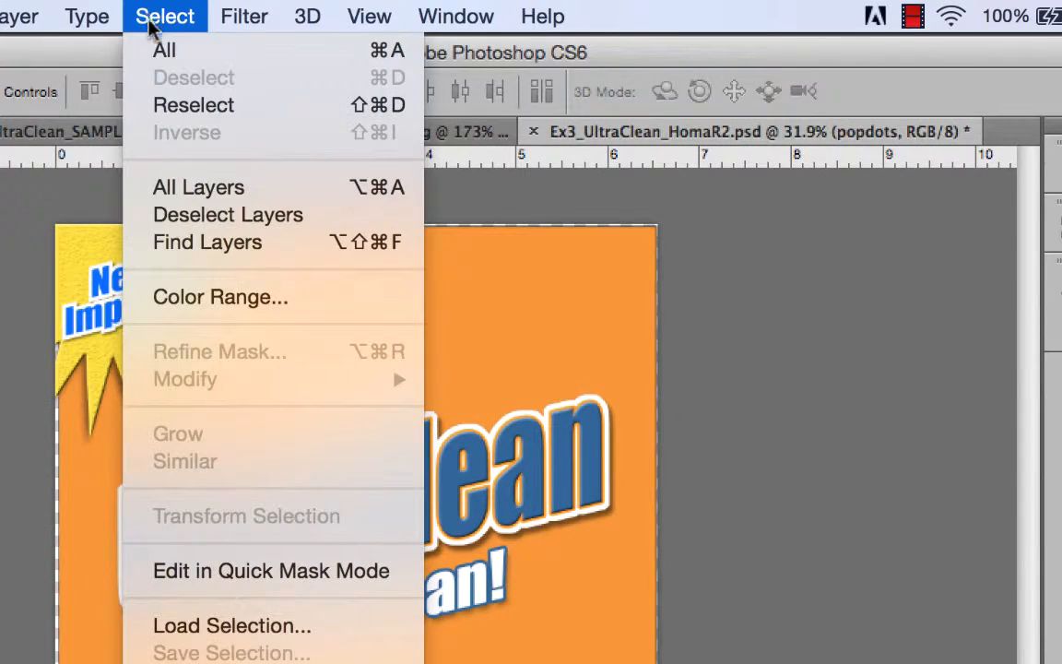
pyautogui.click(229, 627)
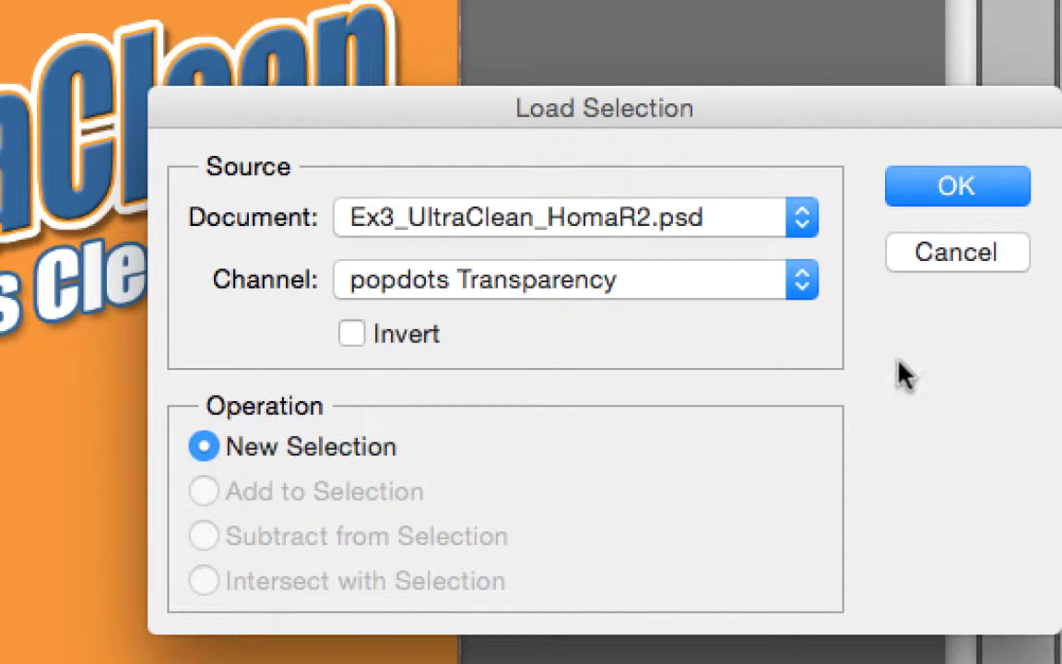
pyautogui.click(771, 284)
pyautogui.click(717, 350)
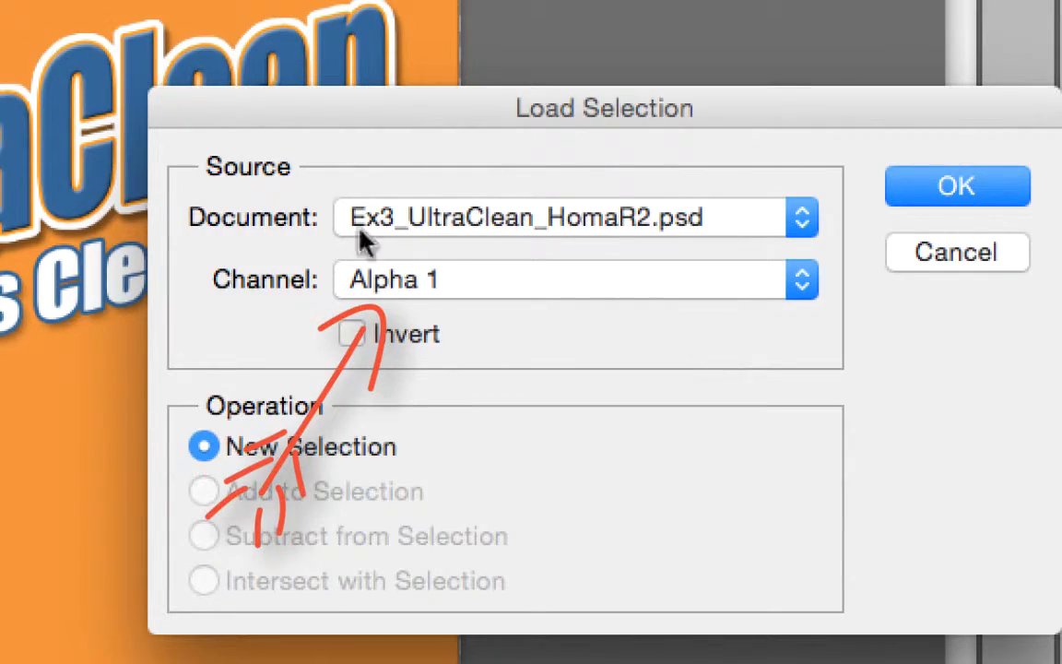
pyautogui.click(1014, 195)
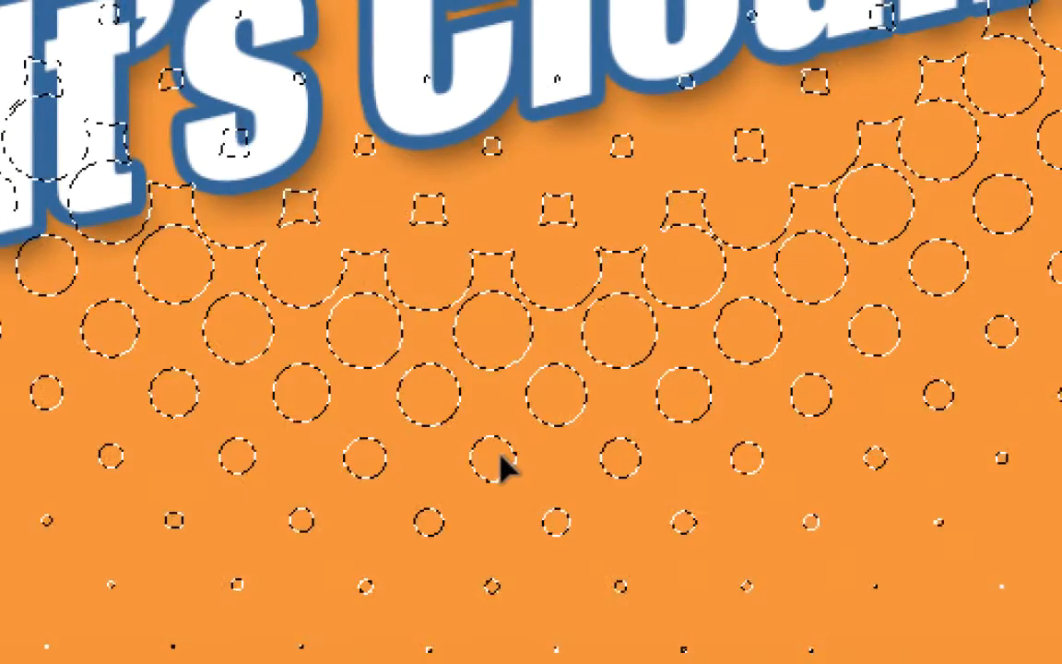
# Set the foreground color to white and fill the halftone dot selection on the popdots layer with it.
pyautogui.hotkey('ctrl', 'd')
pyautogui.hotkey('ctrl', '-')
pyautogui.hotkey('ctrl', '-')
pyautogui.hotkey('ctrl', '-')
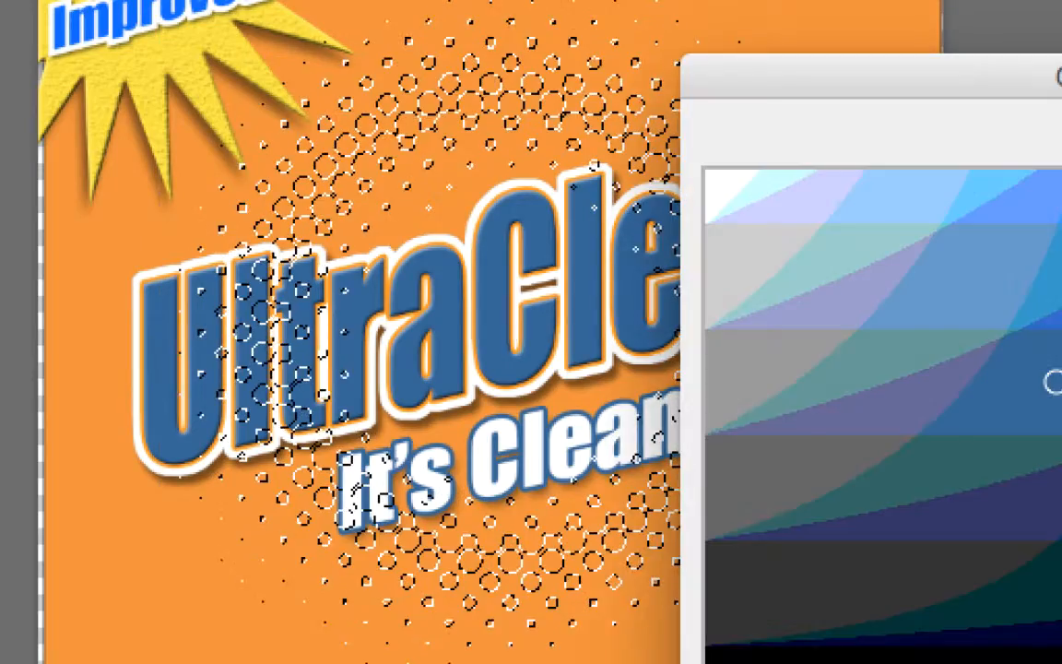
pyautogui.click(726, 185)
pyautogui.press('Return')
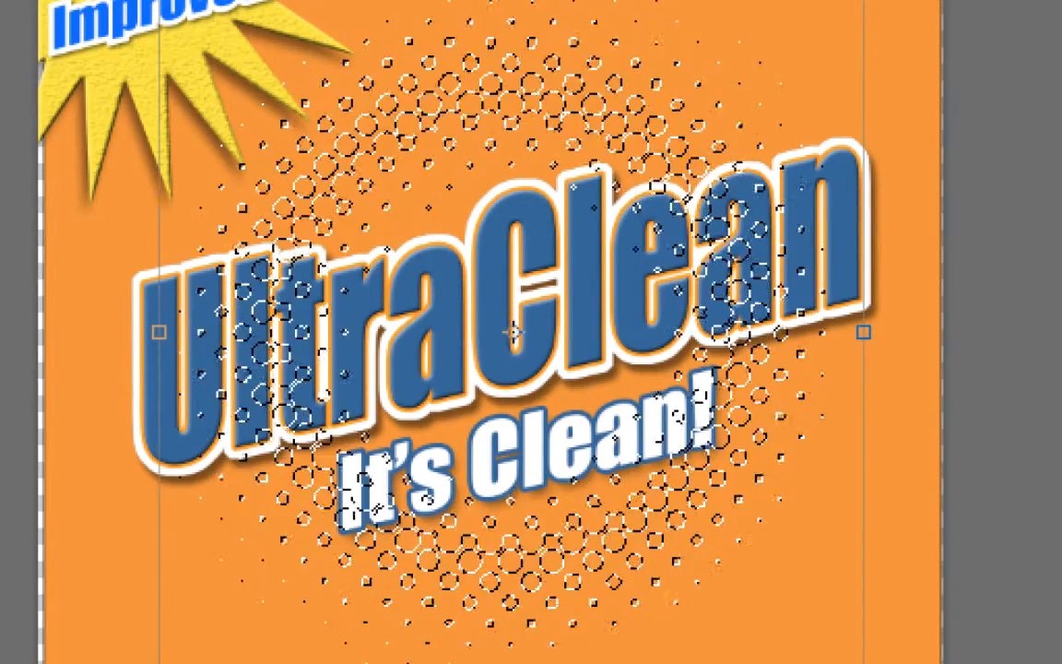
pyautogui.hotkey('alt', 'BackSpace')
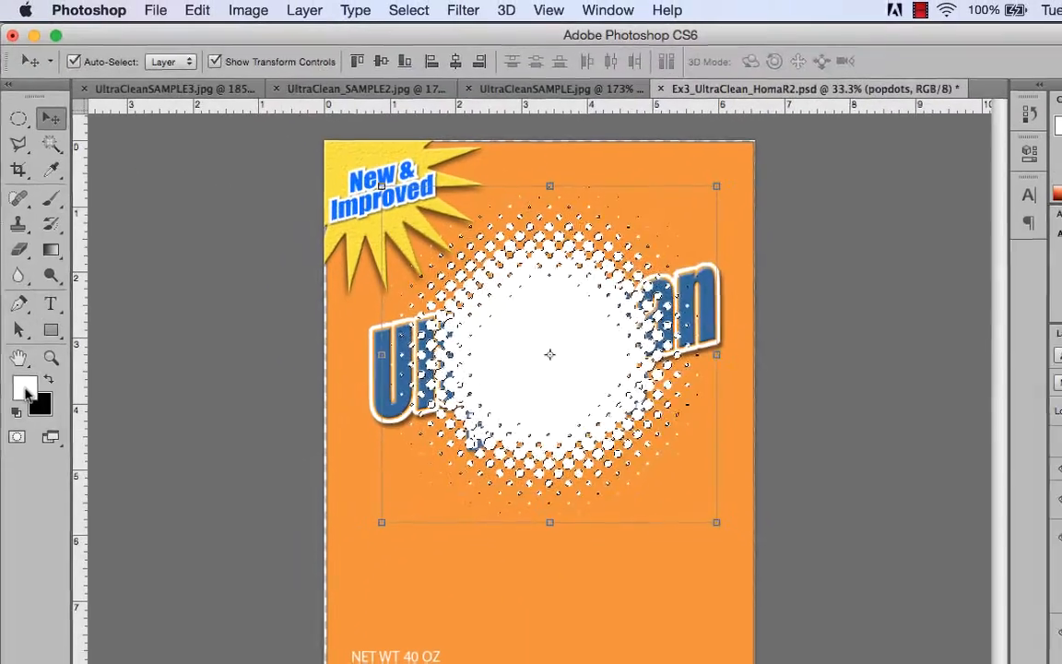
# Set the foreground color to yellow (#ffff66) and recolor only the existing dots, preserving the layer's transparency.
pyautogui.click(25, 391)
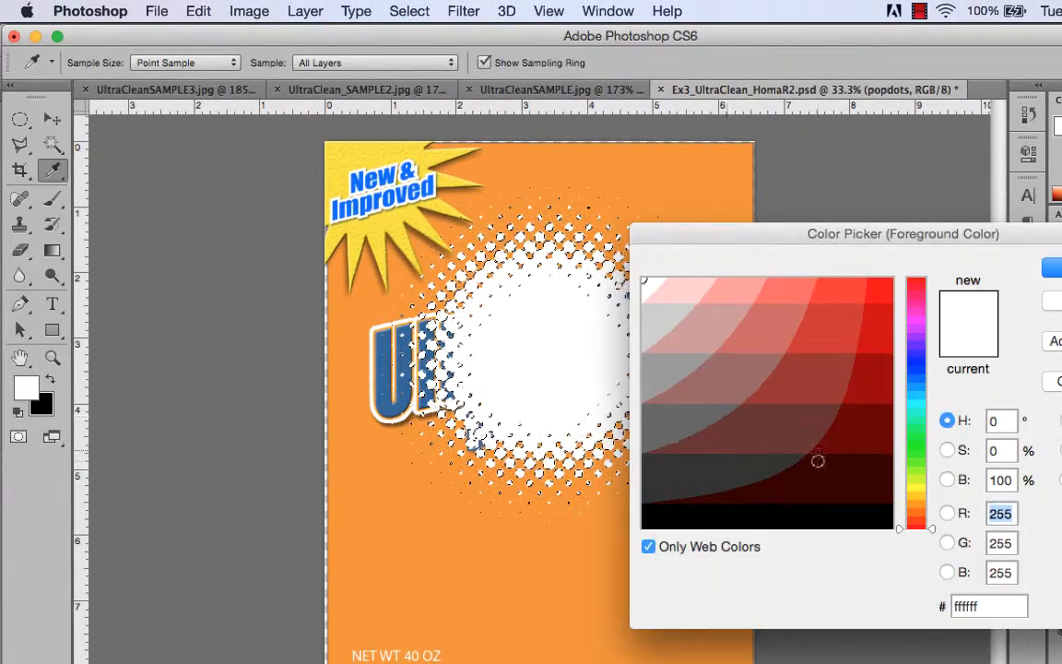
pyautogui.click(919, 488)
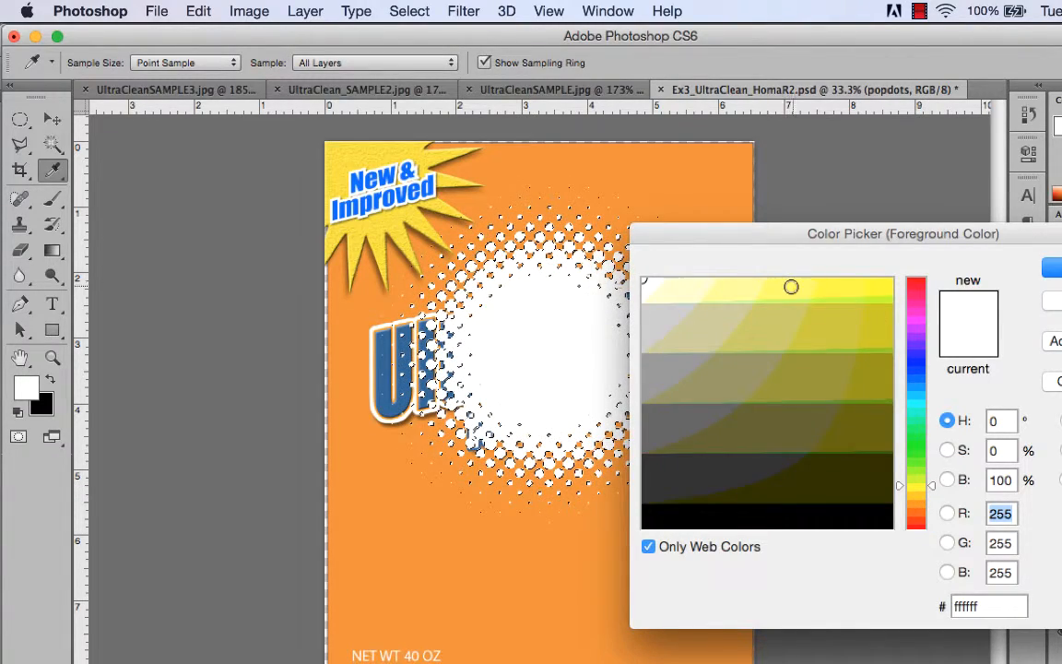
pyautogui.click(790, 287)
pyautogui.press('Return')
pyautogui.press('v')
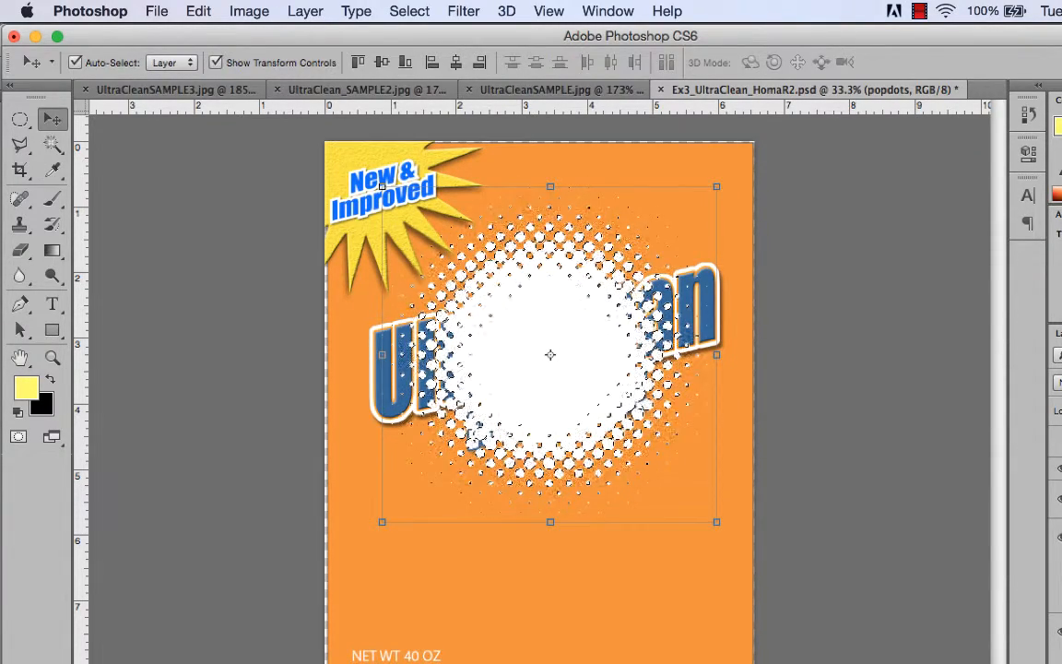
pyautogui.hotkey('alt', 'shift', 'BackSpace')
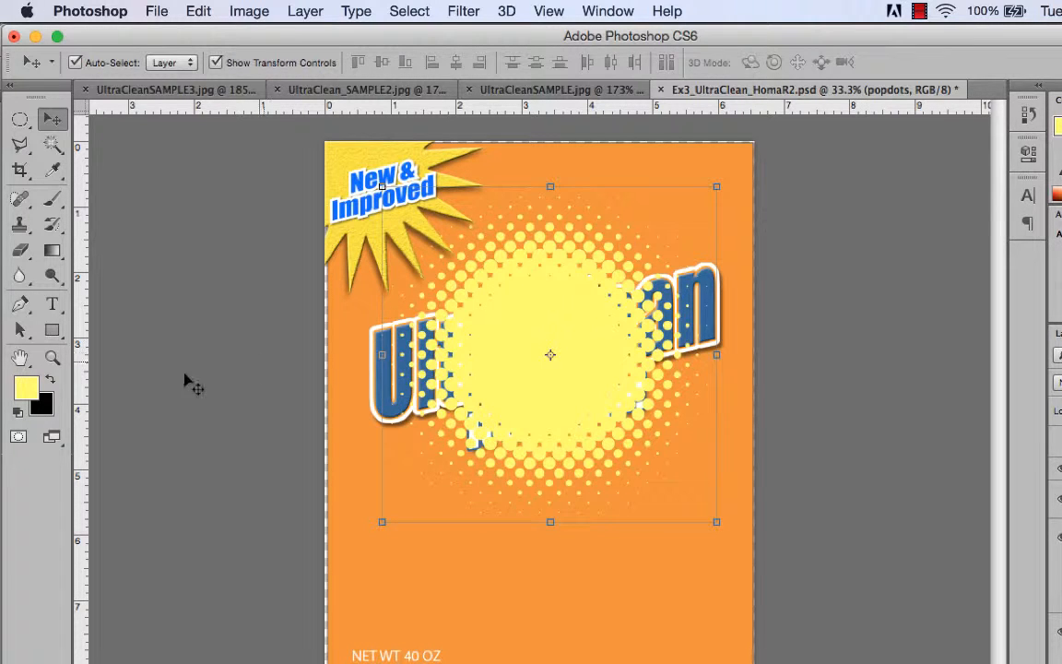
# Change the foreground color to light cyan (#ccffff) and fill the dots with it.
pyautogui.click(27, 391)
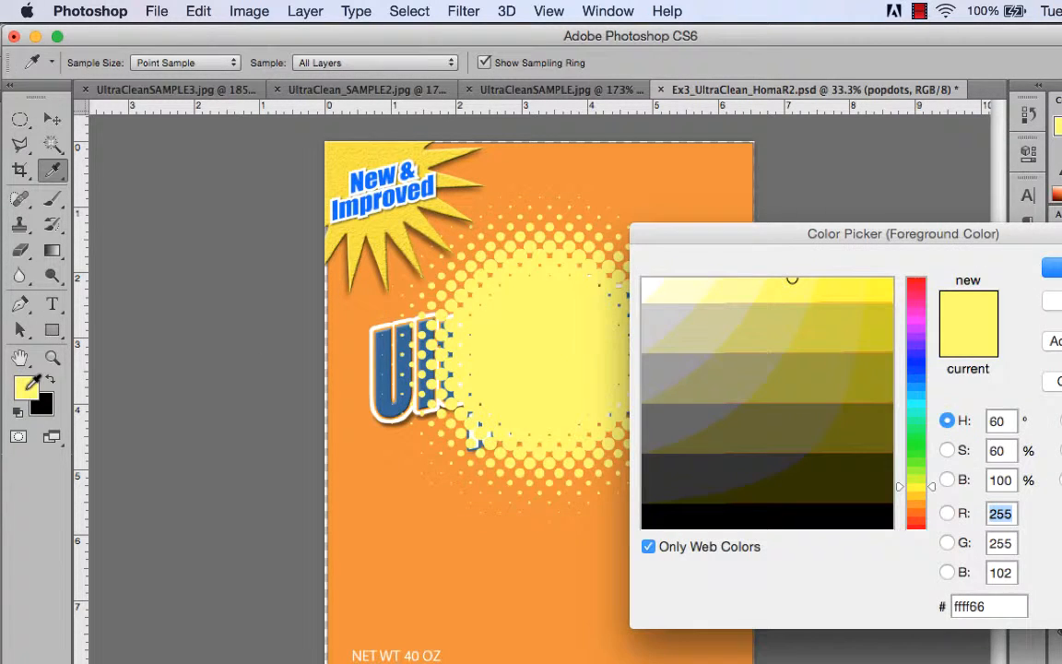
pyautogui.click(912, 401)
pyautogui.click(690, 285)
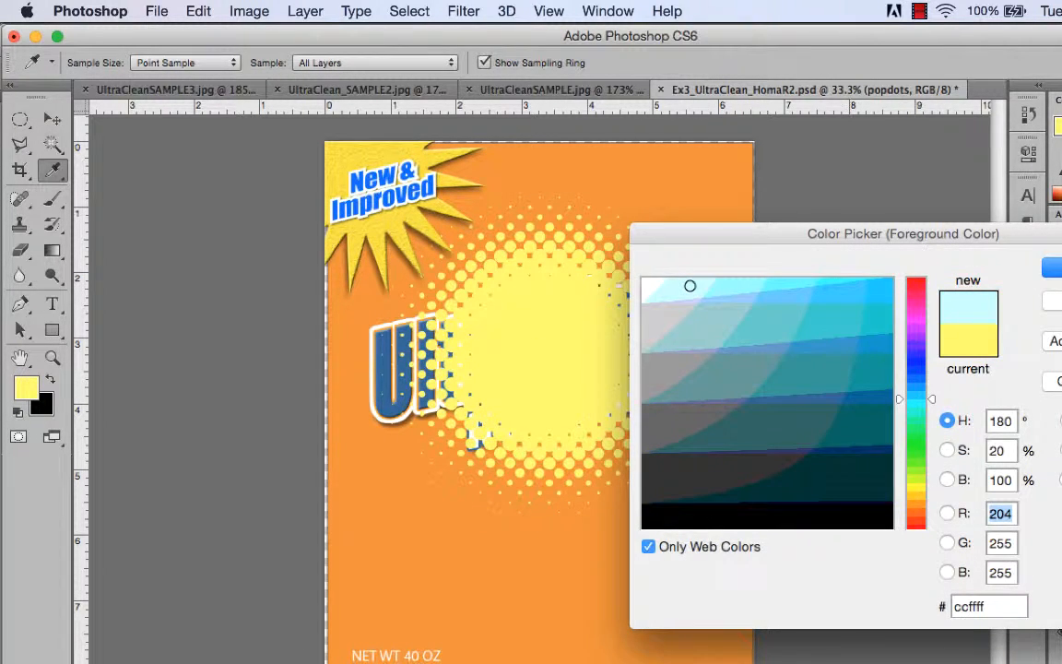
pyautogui.press('Return')
pyautogui.hotkey('alt', 'BackSpace')
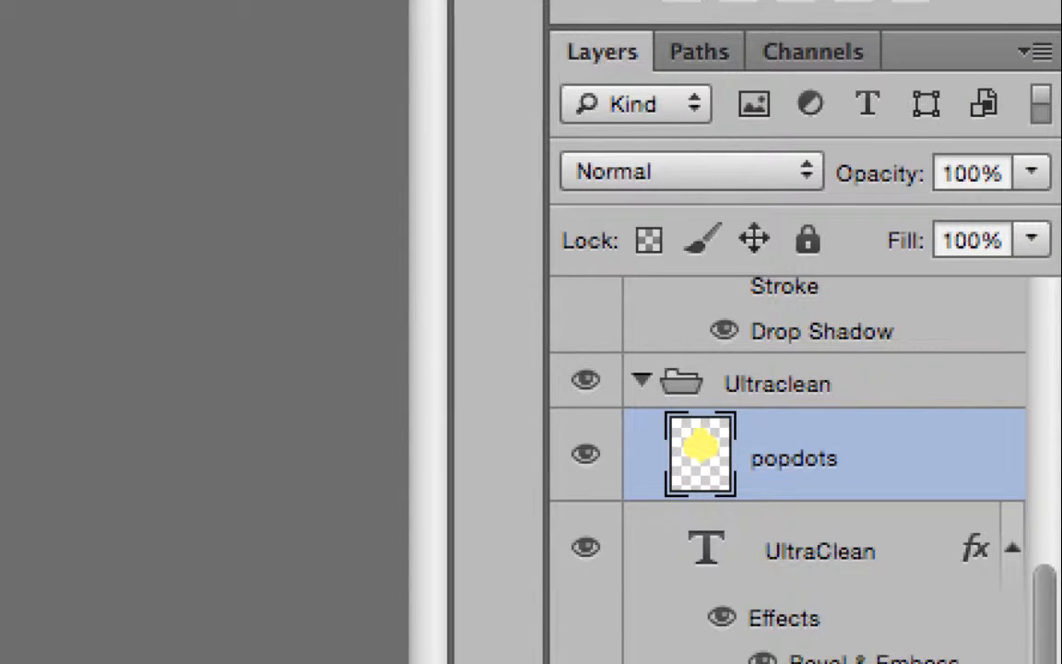
# Lock the transparent pixels of the popdots layer and set its opacity to 77%.
pyautogui.click(648, 242)
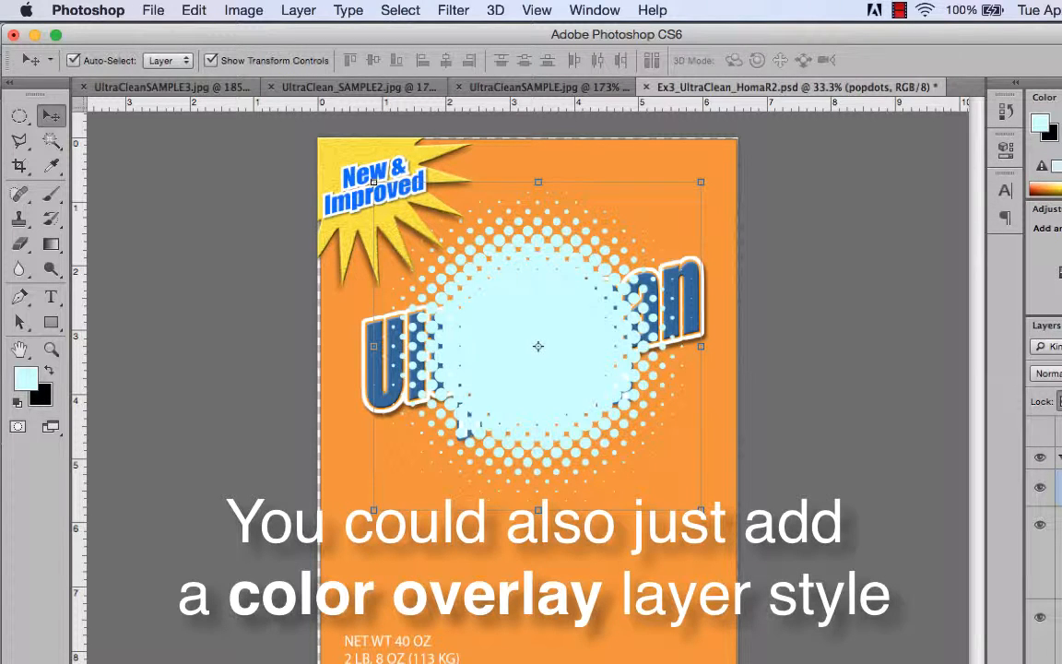
pyautogui.moveTo(1052, 424); pyautogui.dragTo(1027, 426)
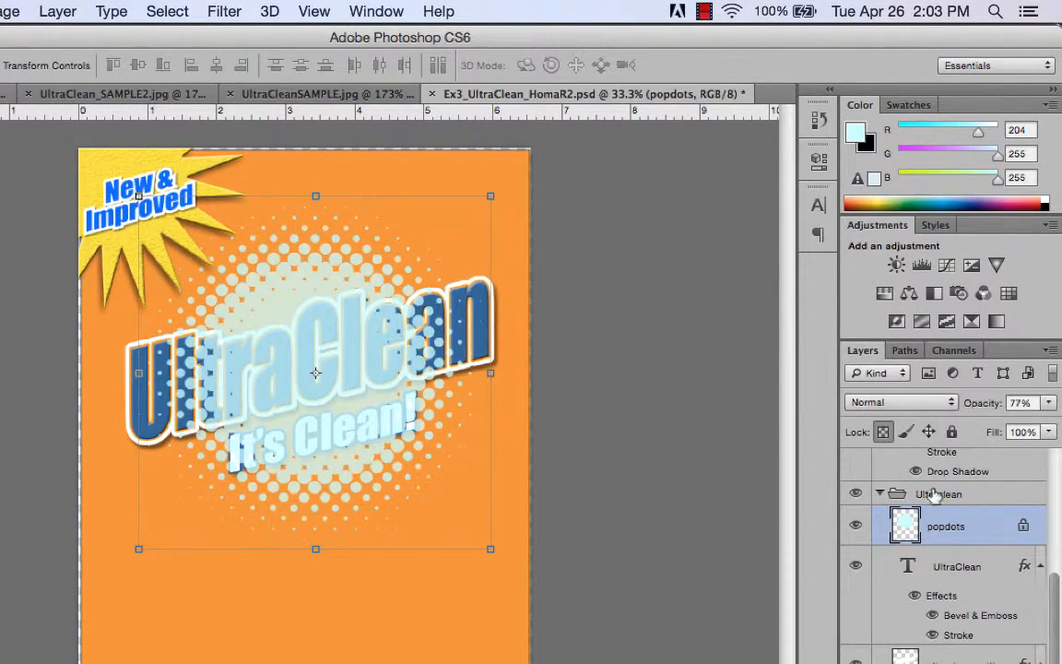
# Move the popdots layer down the stack into the it's clean group, below the It's Clean! text layer.
pyautogui.moveTo(966, 527); pyautogui.dragTo(949, 639)
pyautogui.scroll(-1, 949, 639)
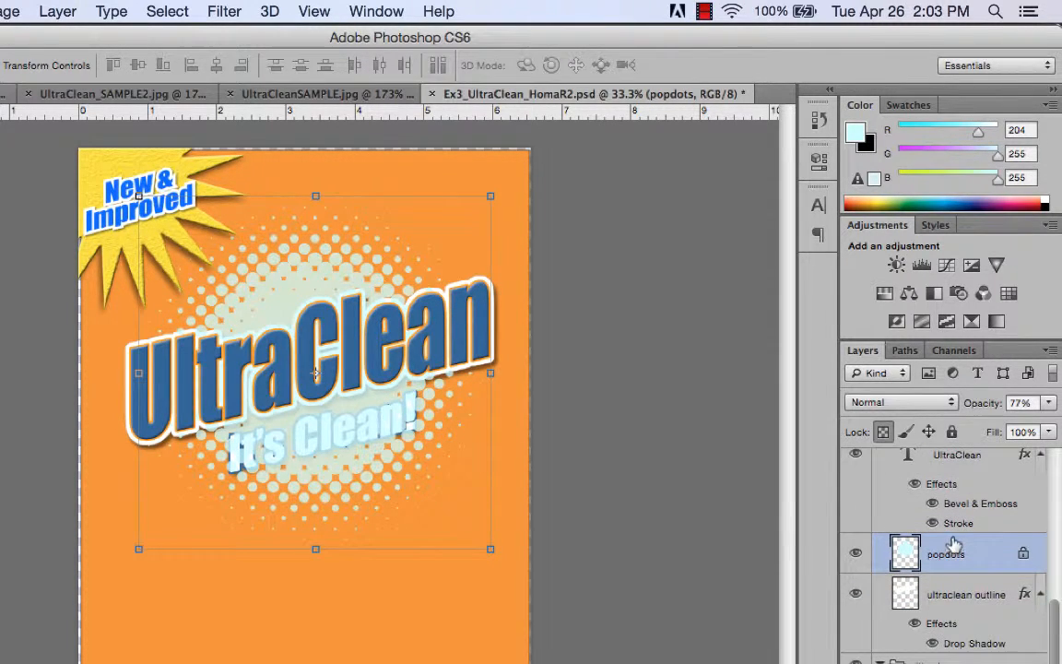
pyautogui.moveTo(947, 548); pyautogui.dragTo(942, 662)
pyautogui.scroll(-3, 985, 660)
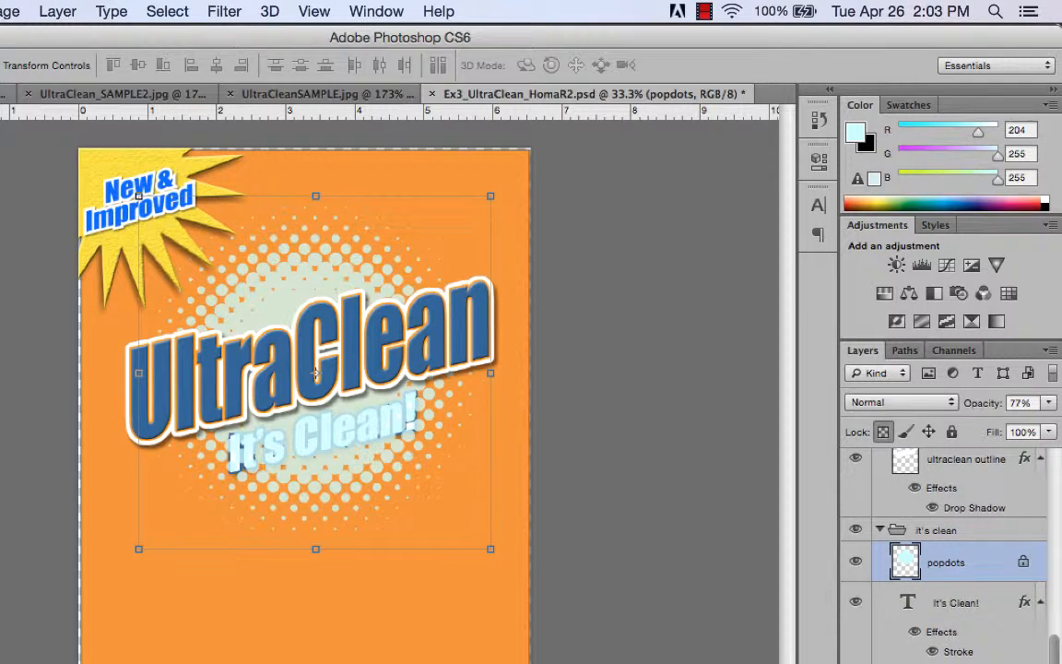
pyautogui.moveTo(968, 557); pyautogui.dragTo(950, 656)
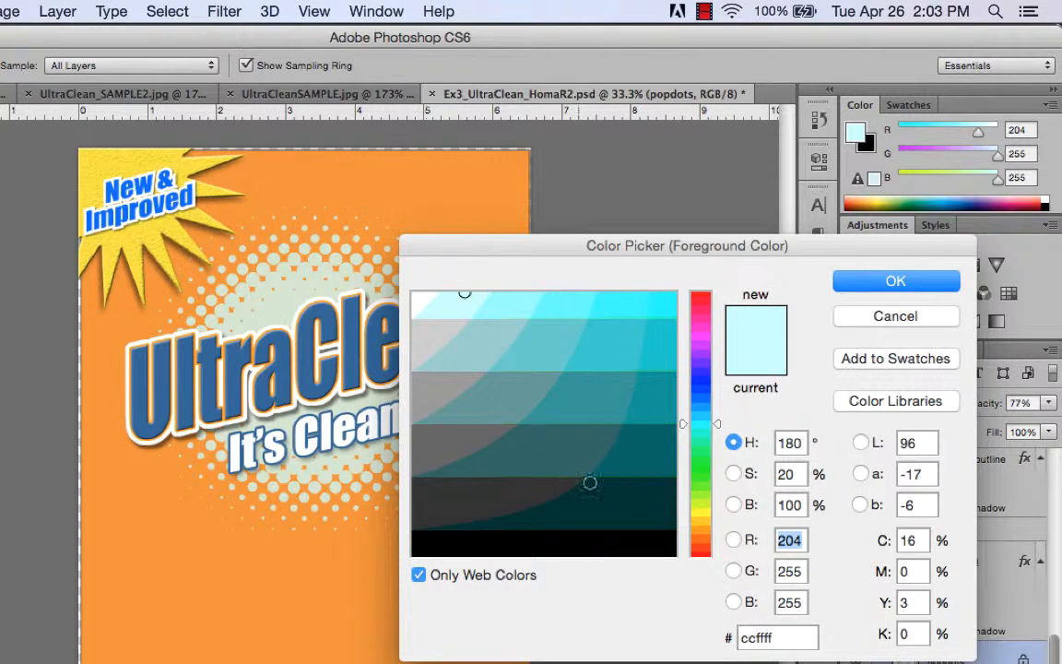
# Recolor the dots pale yellow (#ffff99) and set the popdots layer's opacity to 88%.
pyautogui.click(702, 505)
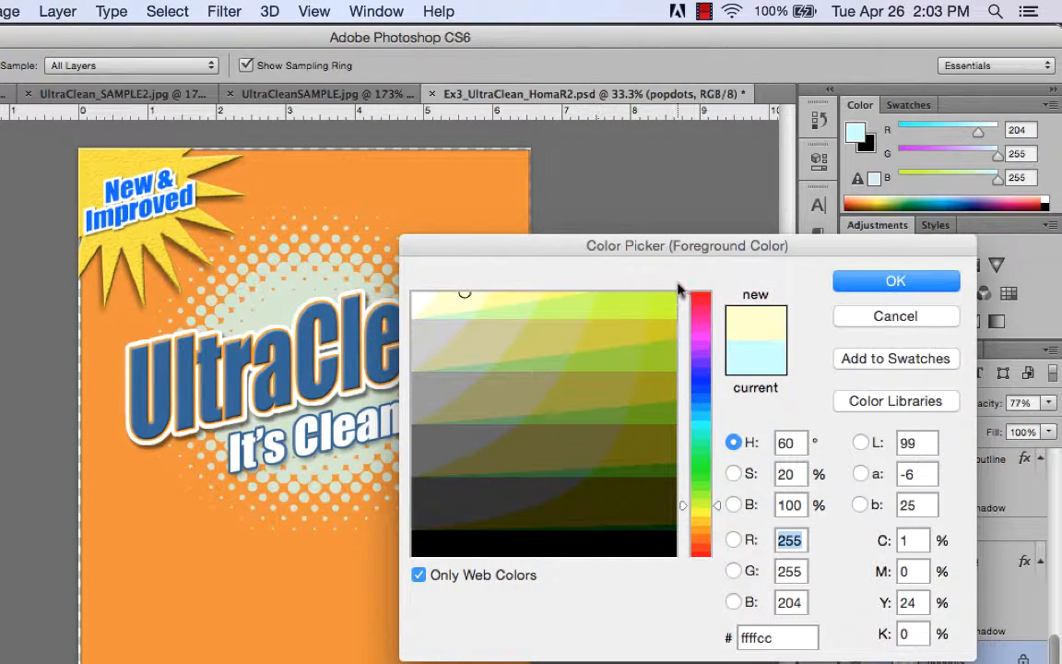
pyautogui.click(506, 297)
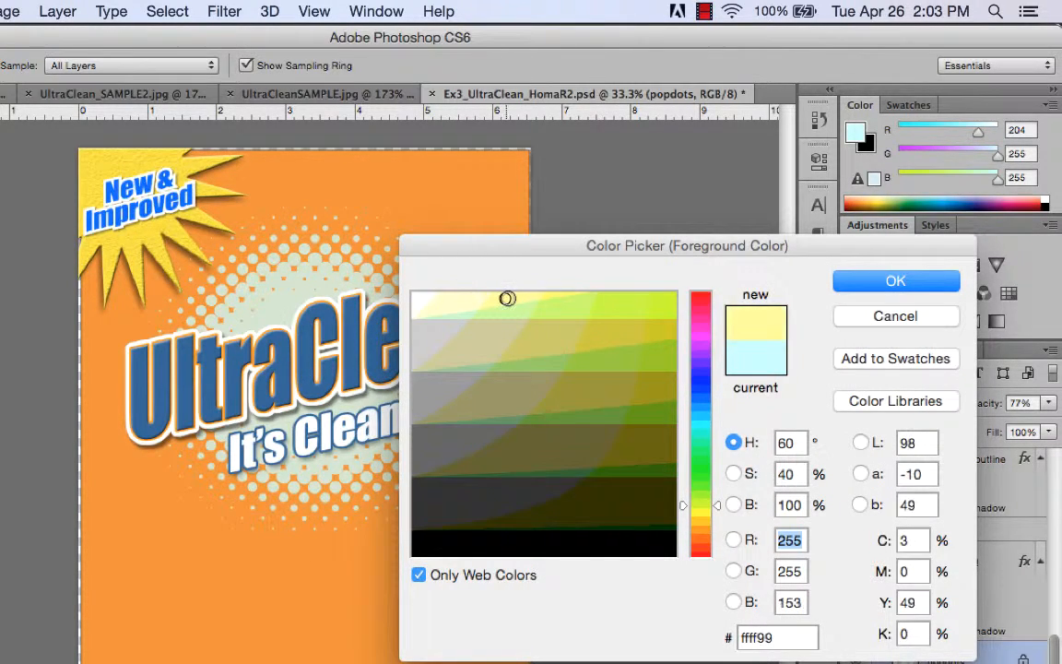
pyautogui.click(836, 282)
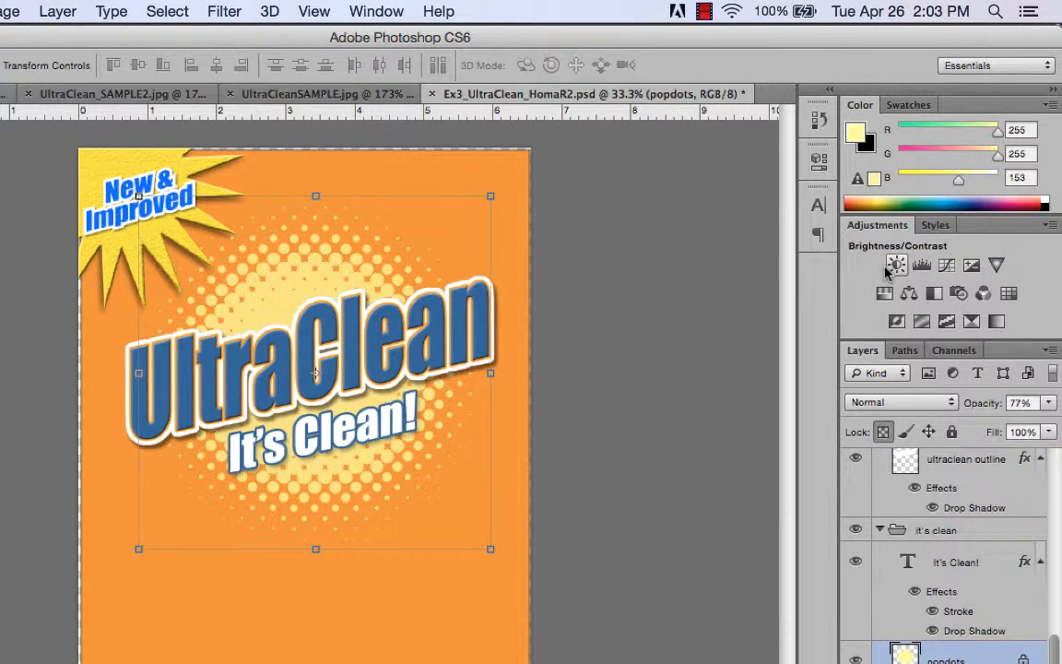
pyautogui.click(1050, 404)
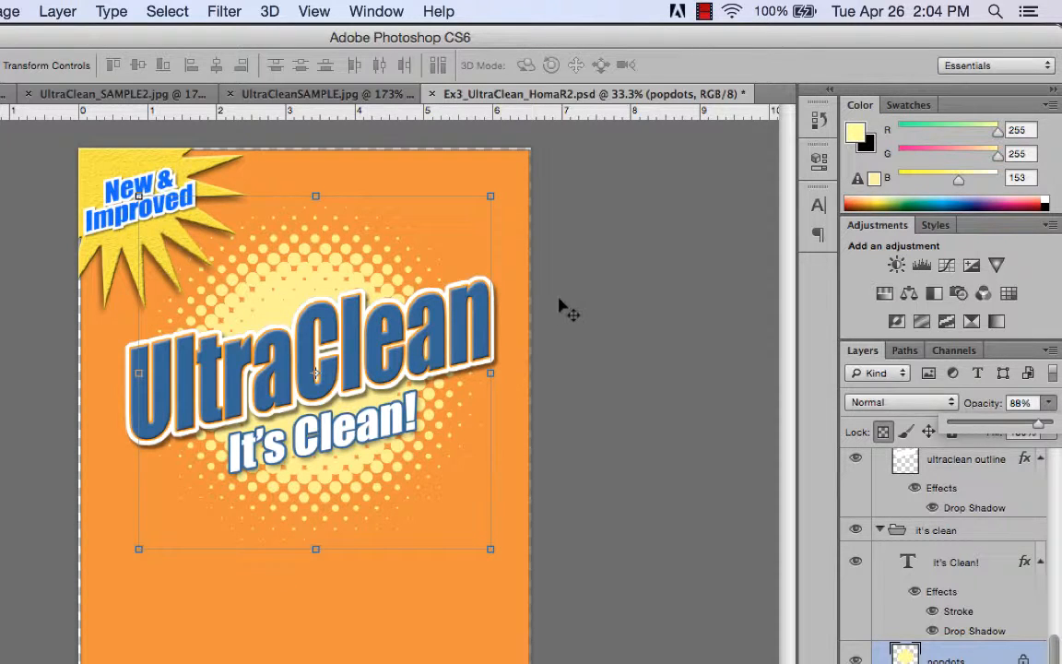
pyautogui.click(765, 387)
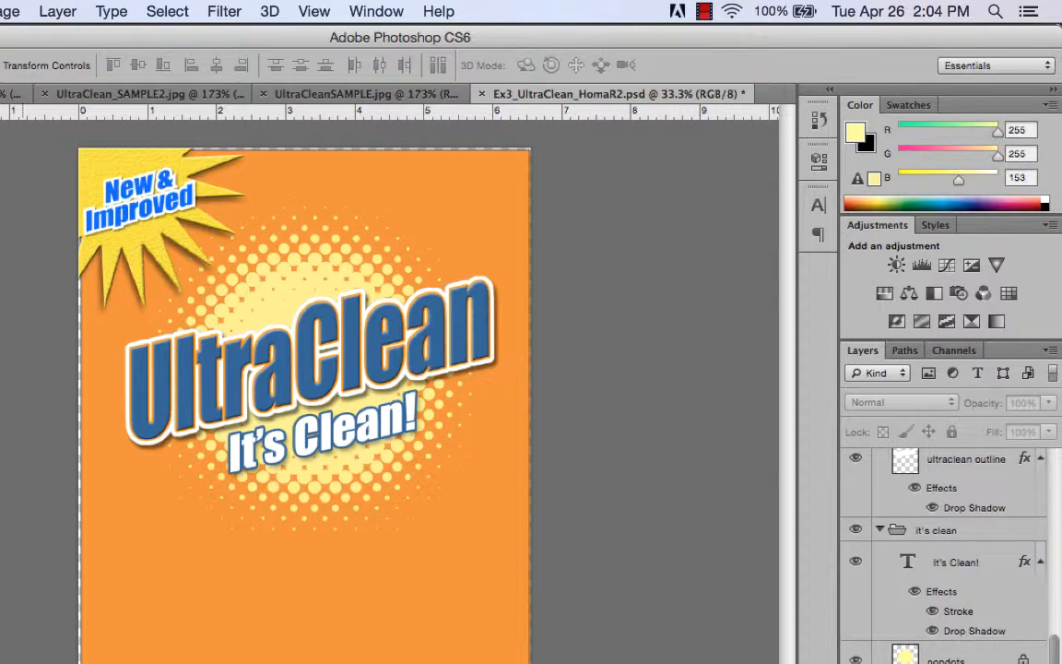
# Load the outline of the ultraclean outline layer as a selection.
pyautogui.scroll(5, 1001, 563)
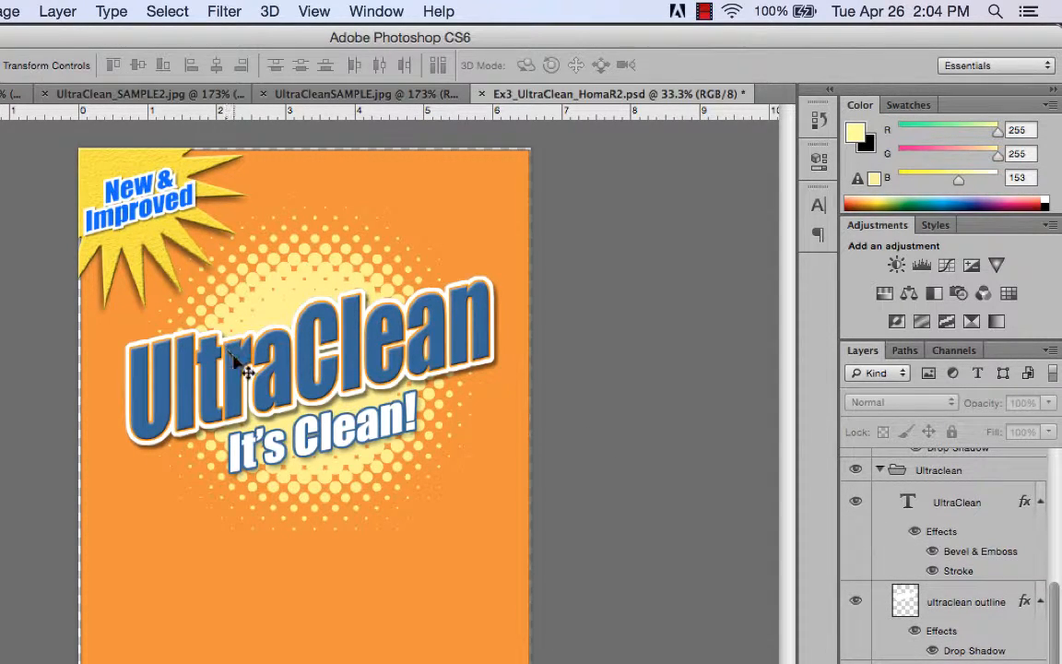
pyautogui.click(989, 603)
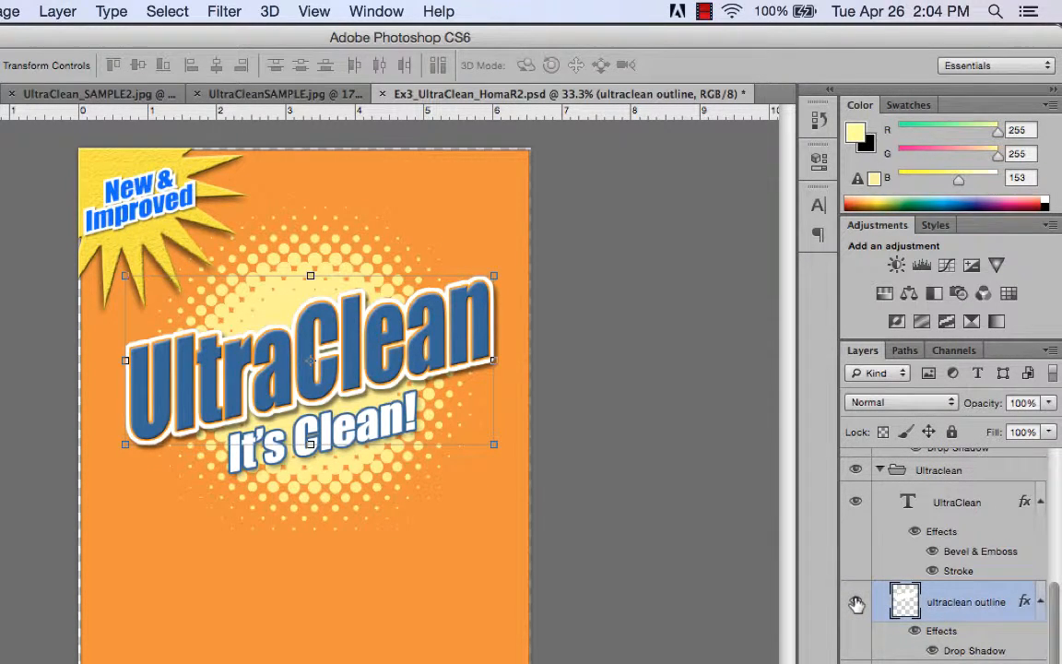
pyautogui.keyDown('super'); pyautogui.click(905, 601); pyautogui.keyUp('super')
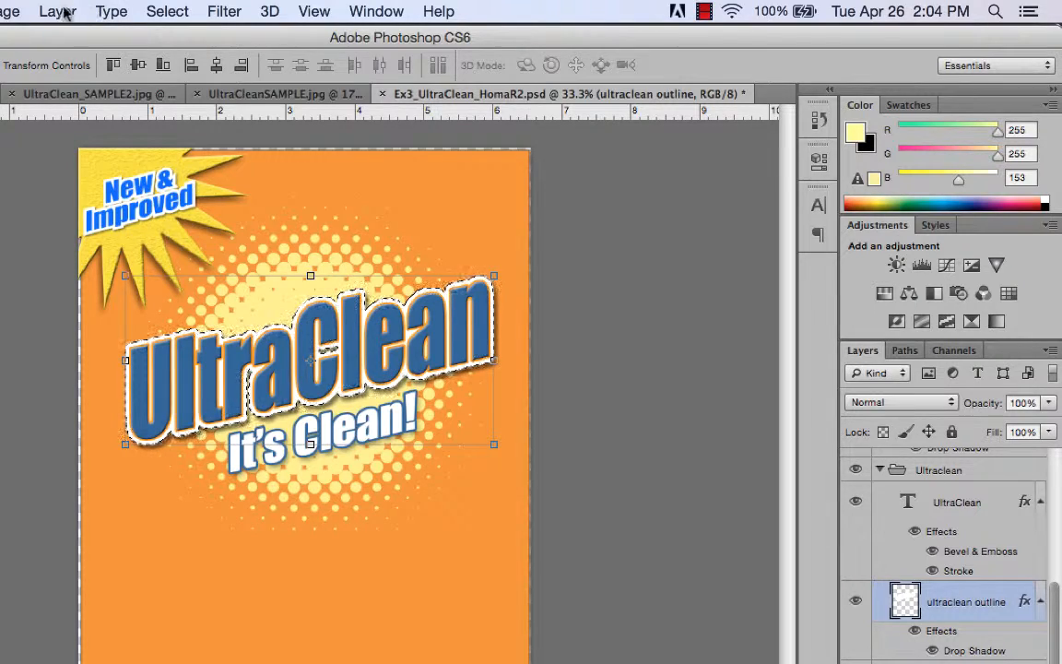
# Expand the UltraClean outline selection by 30 pixels.
pyautogui.click(162, 11)
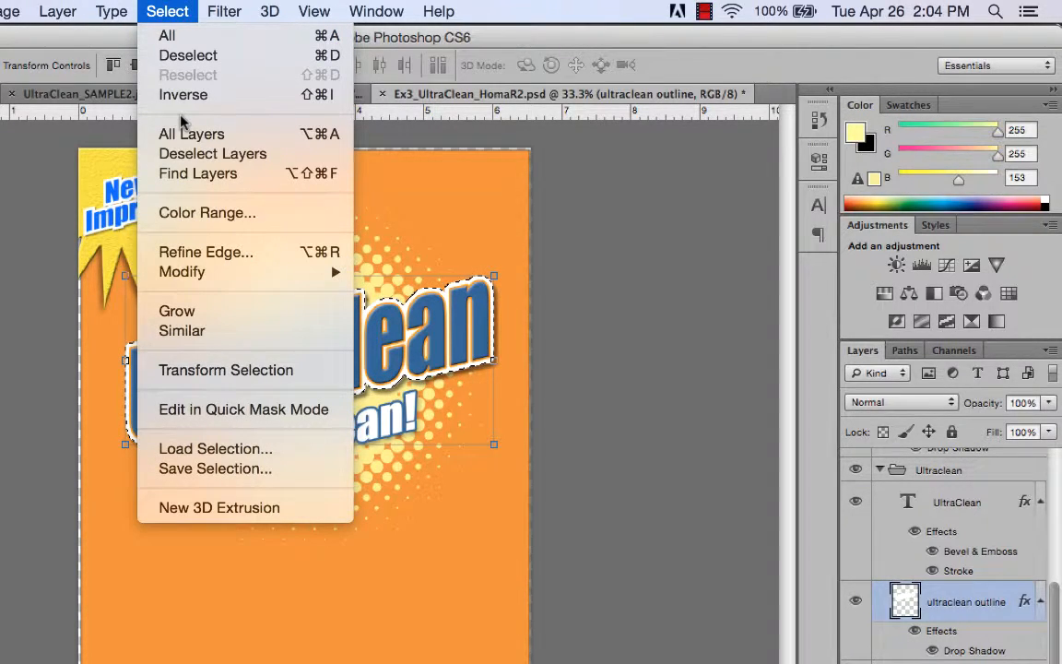
pyautogui.moveTo(225, 271)
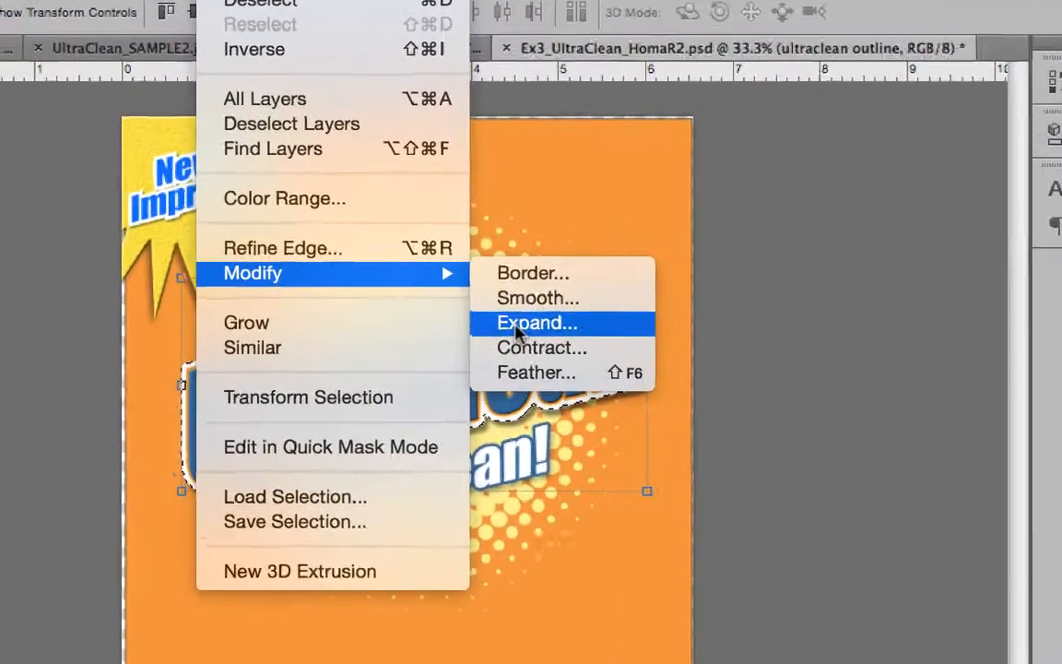
pyautogui.click(401, 310)
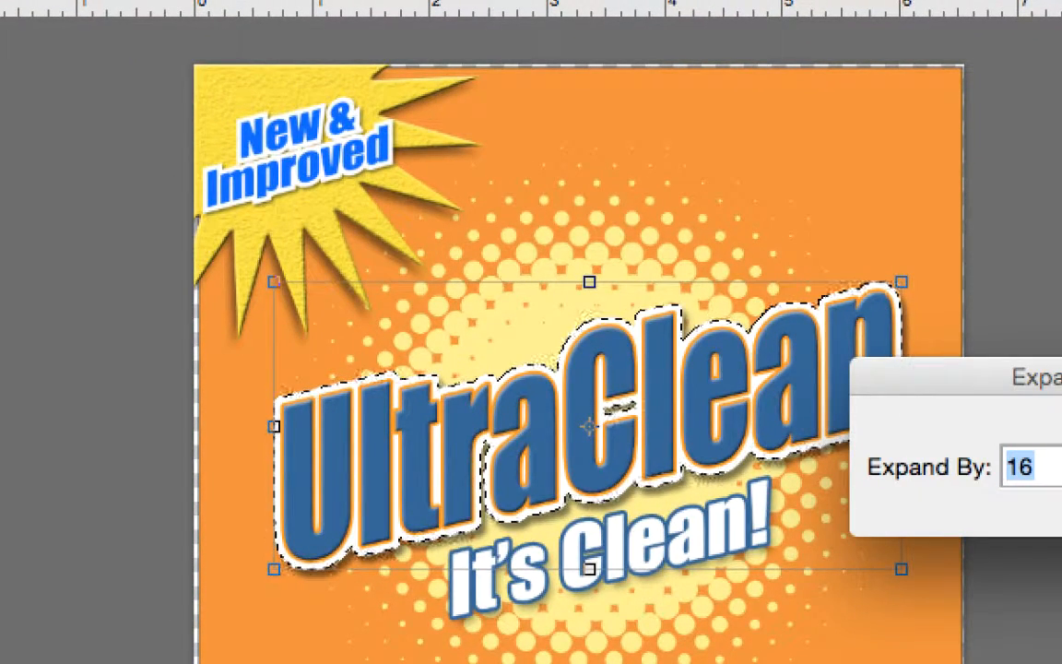
pyautogui.write('30')
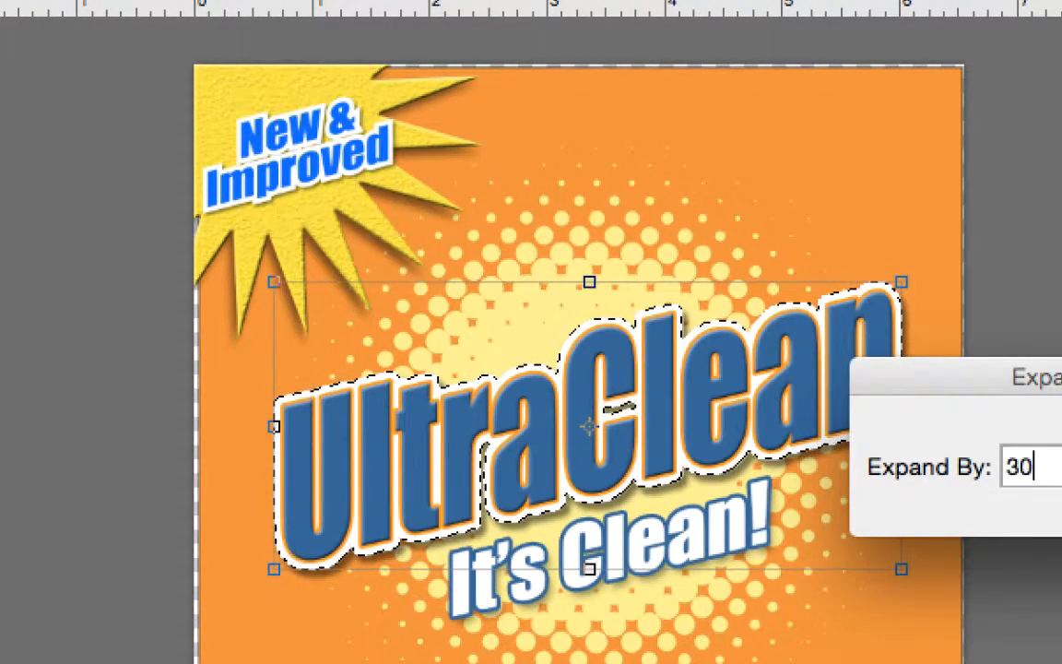
pyautogui.press('Return')
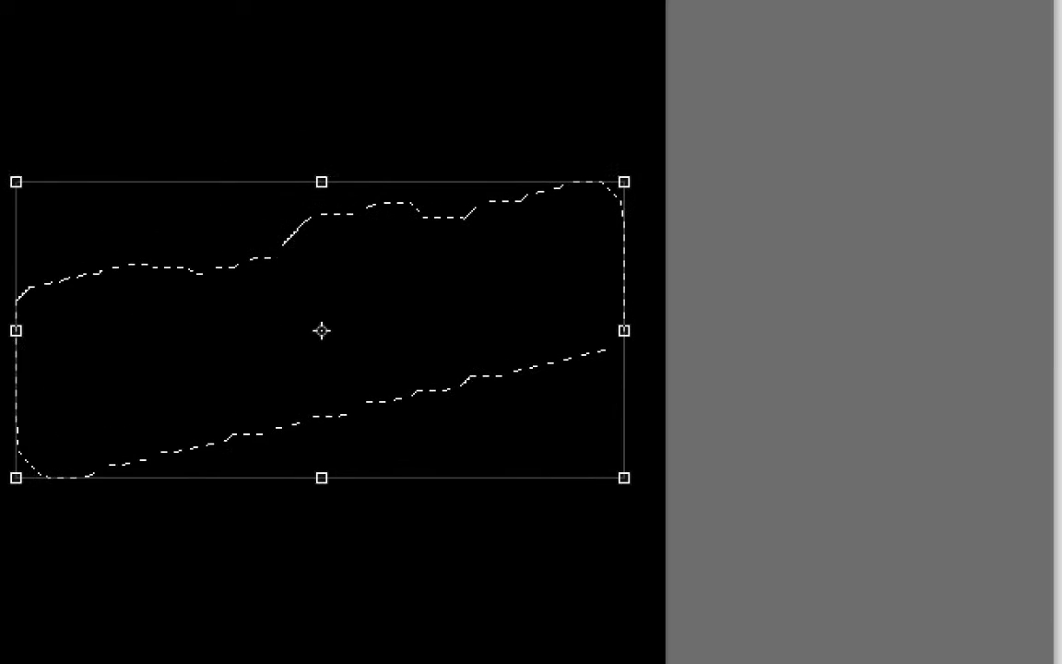
# Fill the expanded selection with white in the alpha channel, then deselect and soften the shape with a Gaussian Blur of about 50 pixels.
pyautogui.hotkey('ctrl', 'BackSpace')
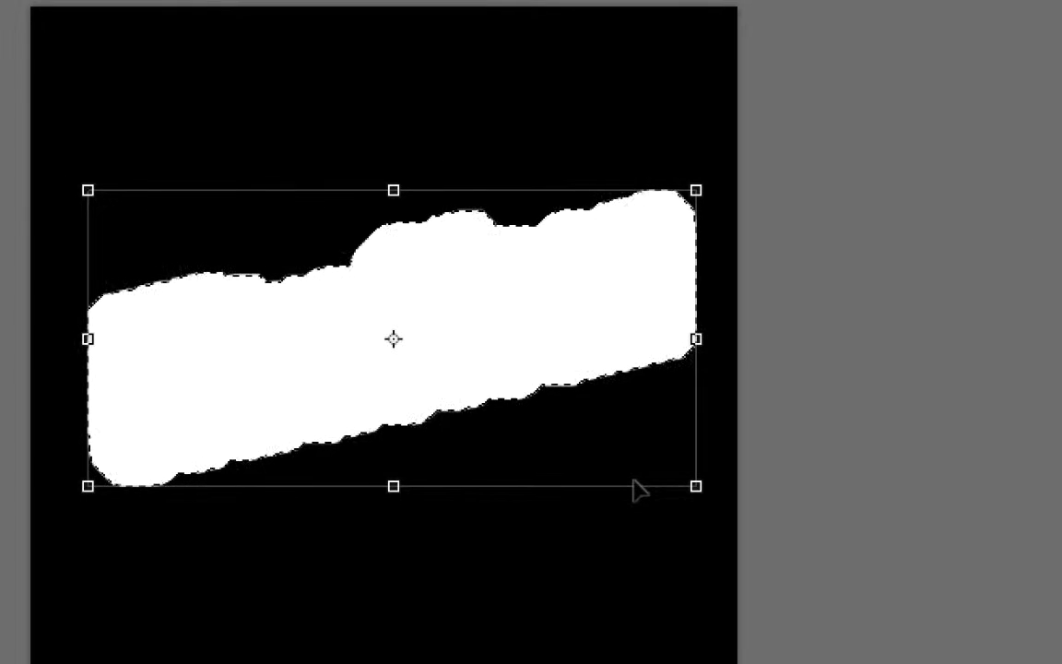
pyautogui.hotkey('ctrl', 'd')
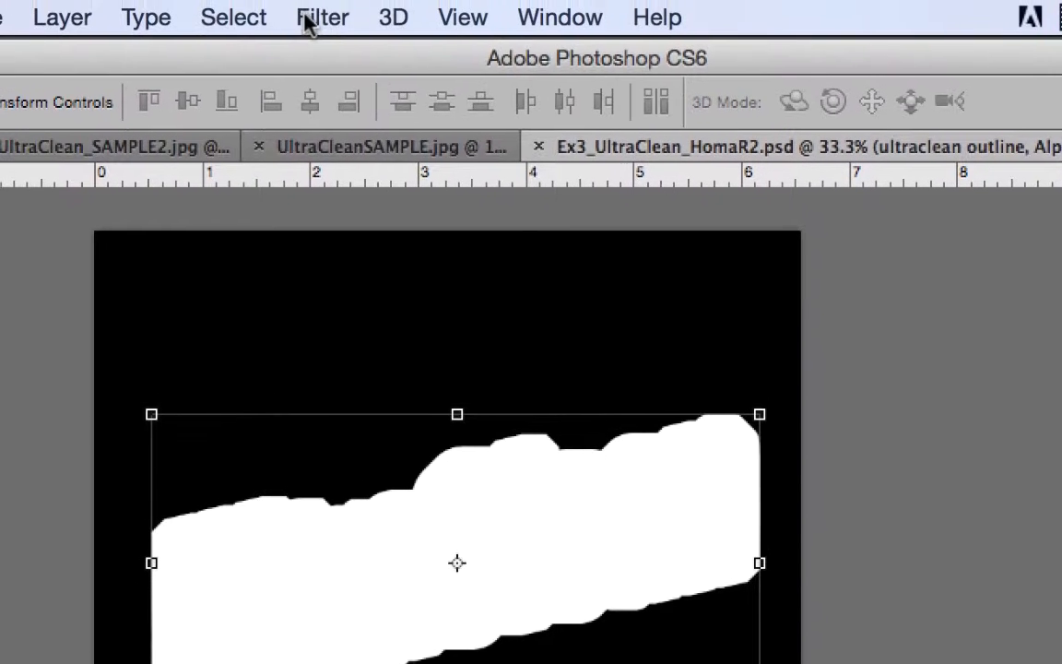
pyautogui.click(308, 20)
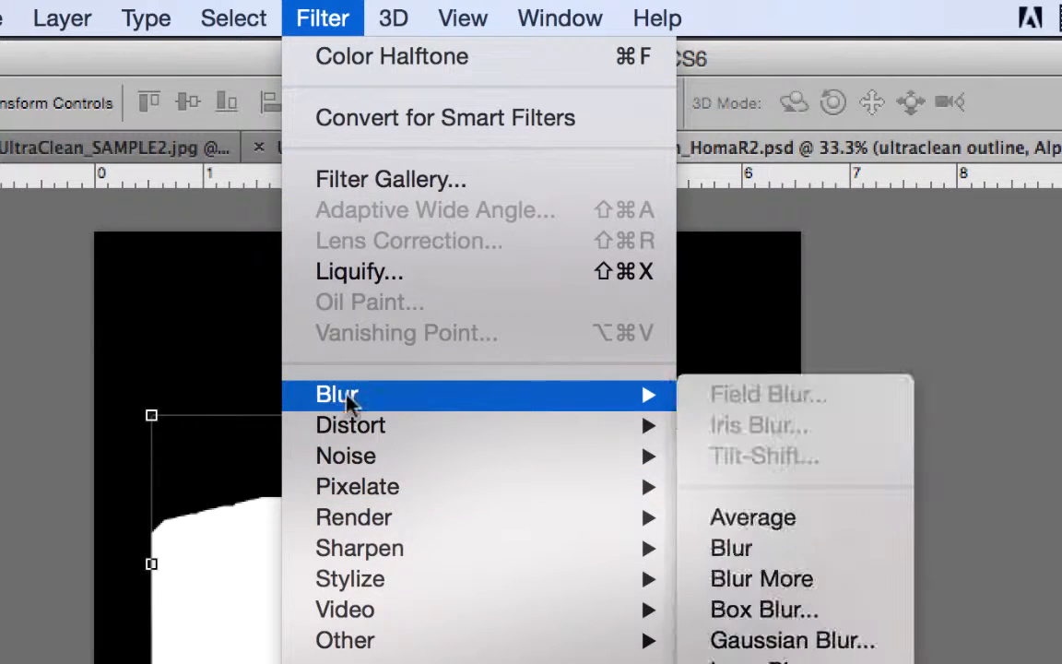
pyautogui.moveTo(640, 396)
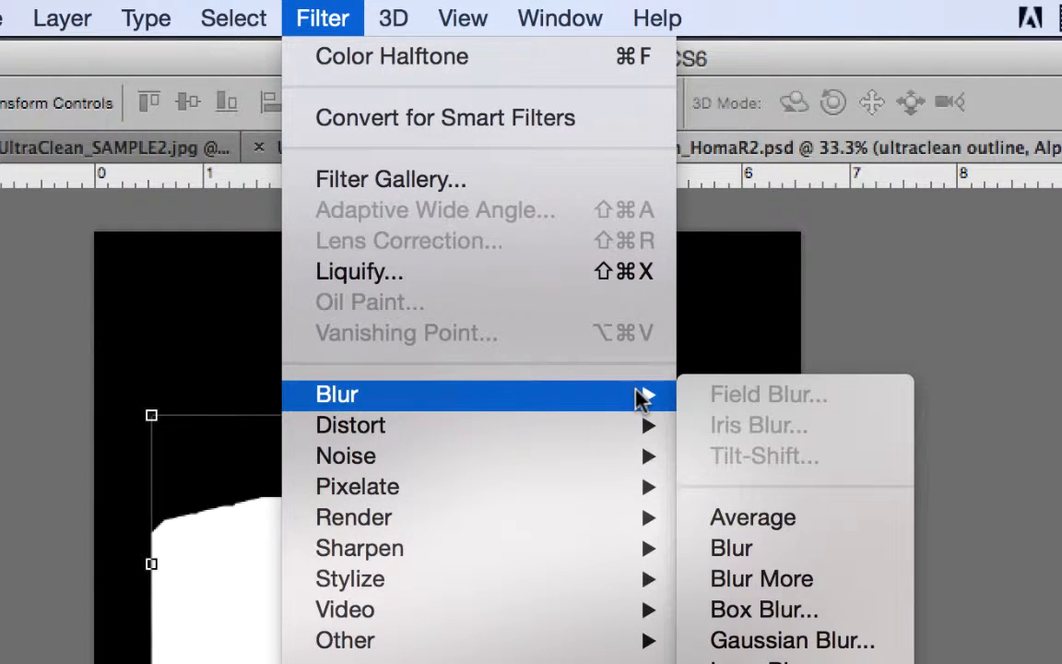
pyautogui.click(749, 650)
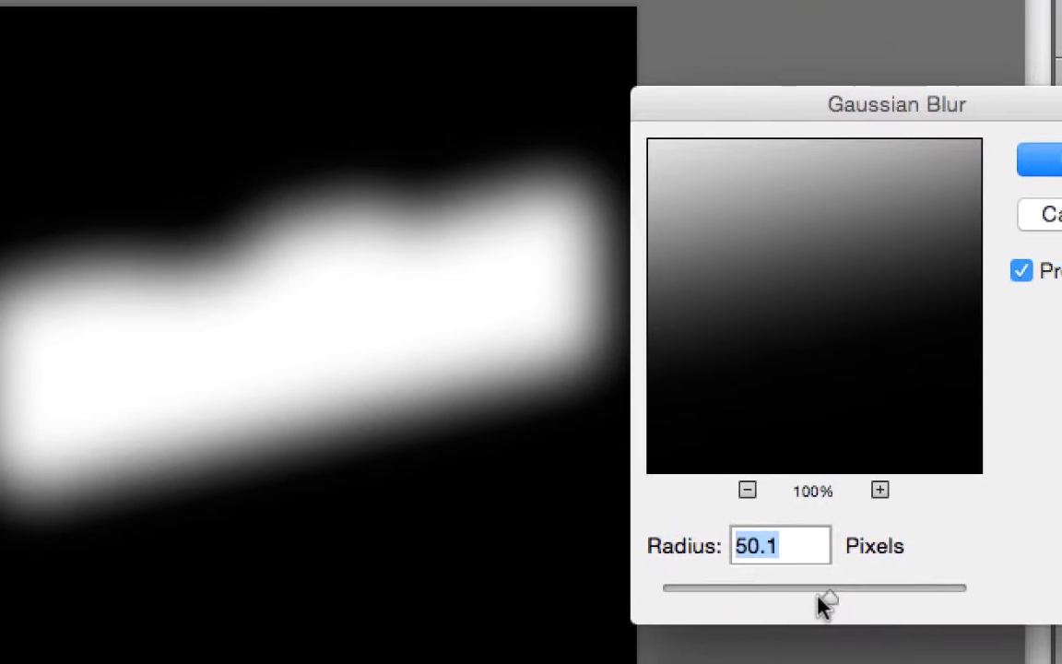
pyautogui.click(819, 597)
pyautogui.moveTo(820, 594)
pyautogui.mouseDown()
pyautogui.moveTo(806, 595)
pyautogui.moveTo(816, 599)
pyautogui.mouseUp()
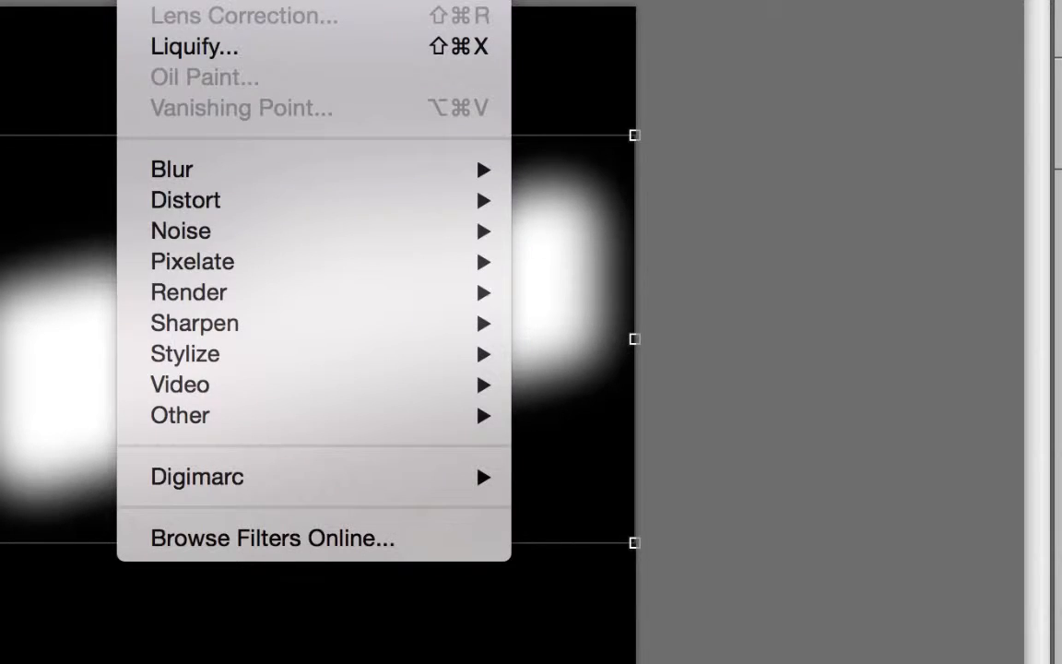
# Try Color Halftone on the blurred white shape with a 30-pixel maximum radius and 45° screen angles, and undo it.
pyautogui.moveTo(181, 266)
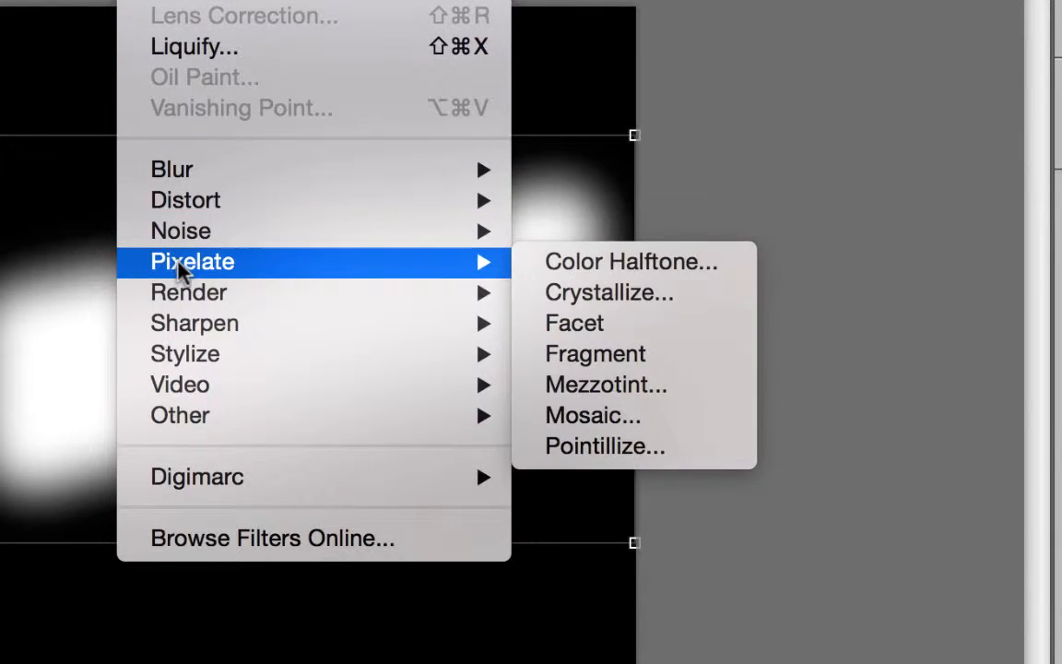
pyautogui.click(593, 264)
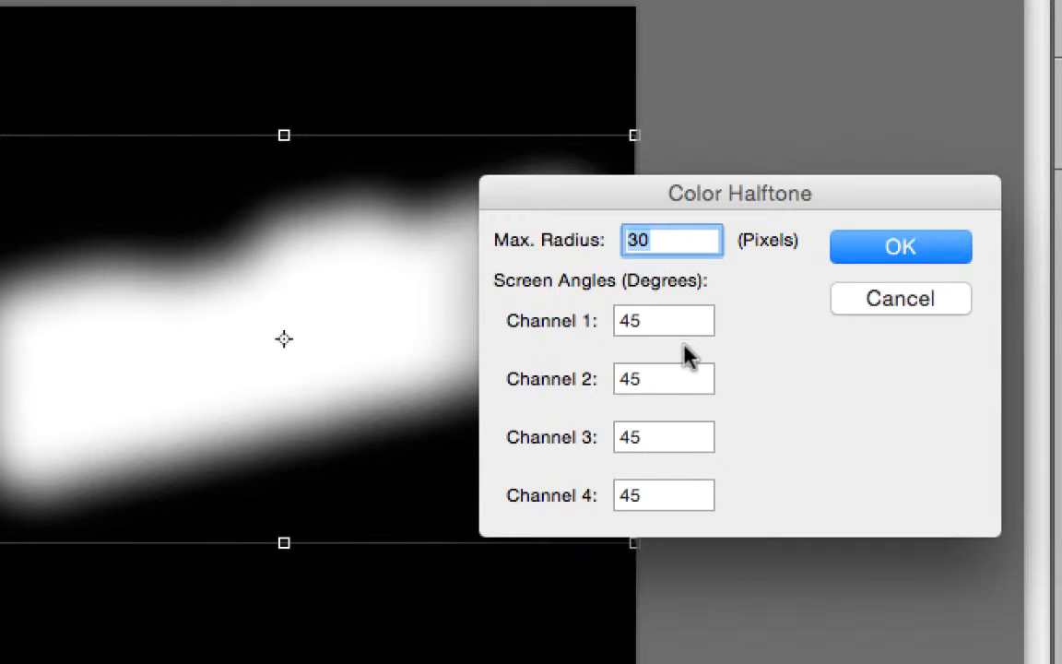
pyautogui.click(901, 242)
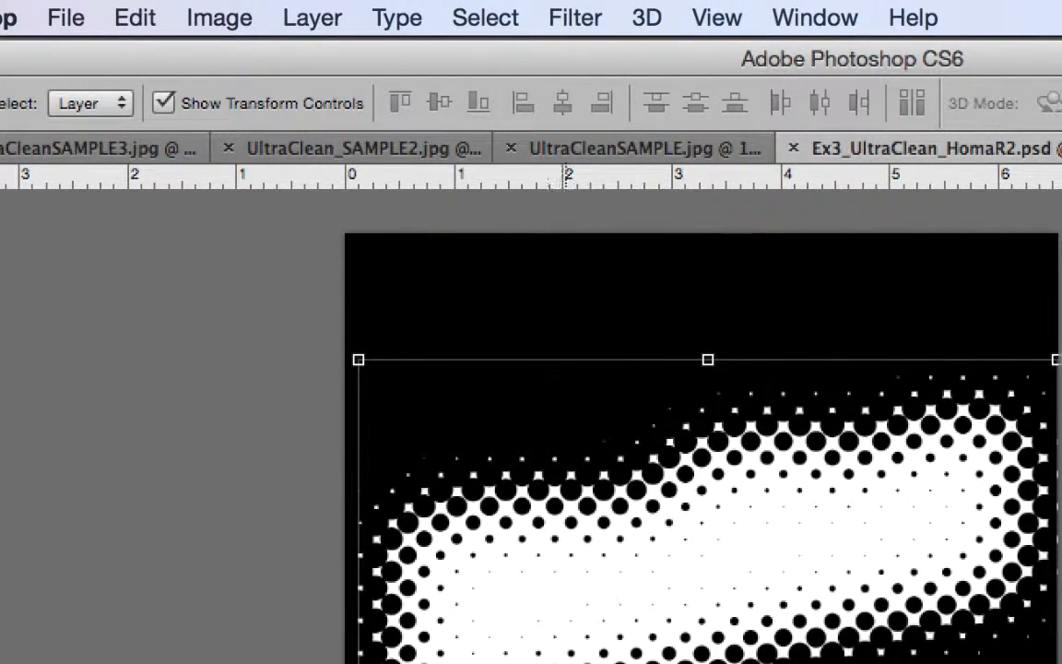
pyautogui.click(152, 18)
pyautogui.click(173, 59)
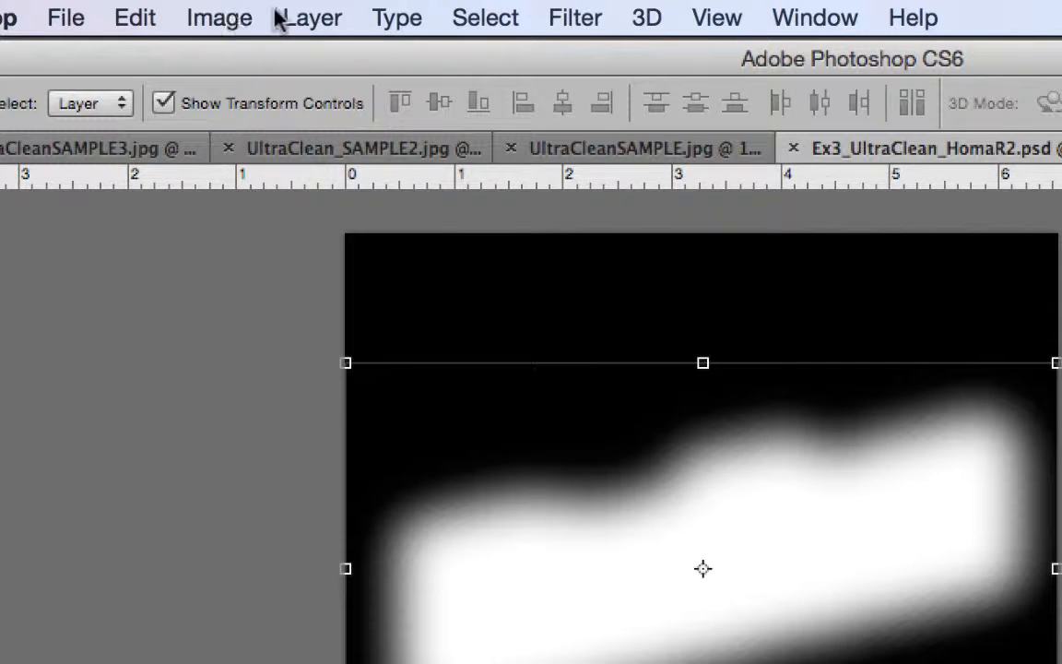
# Invert the blurred alpha channel so the shape is black on white.
pyautogui.click(217, 16)
pyautogui.moveTo(229, 116)
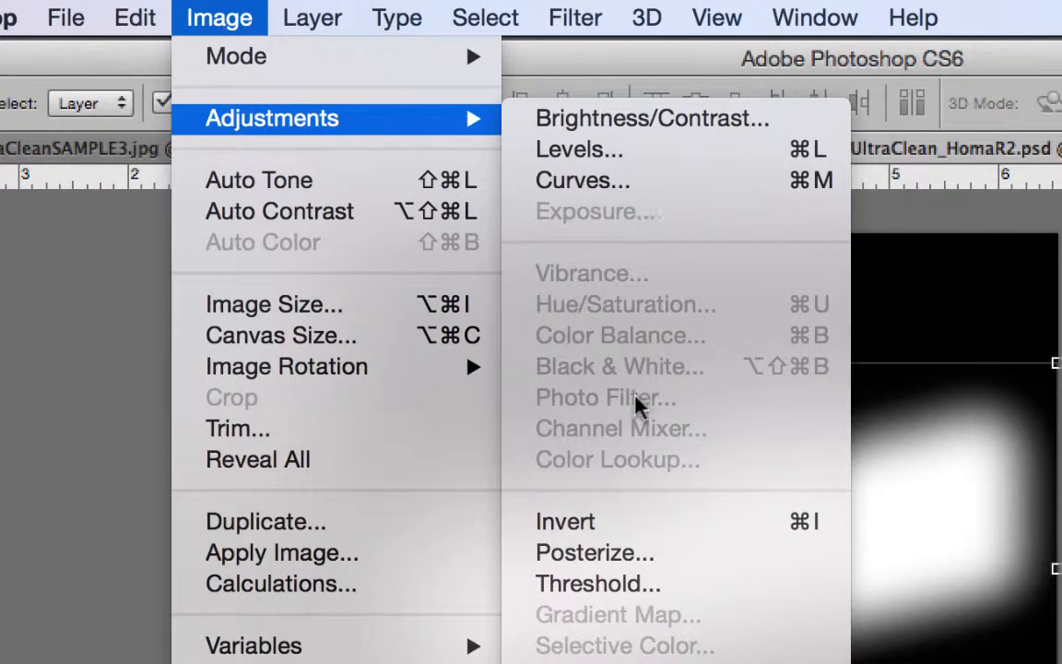
pyautogui.click(629, 524)
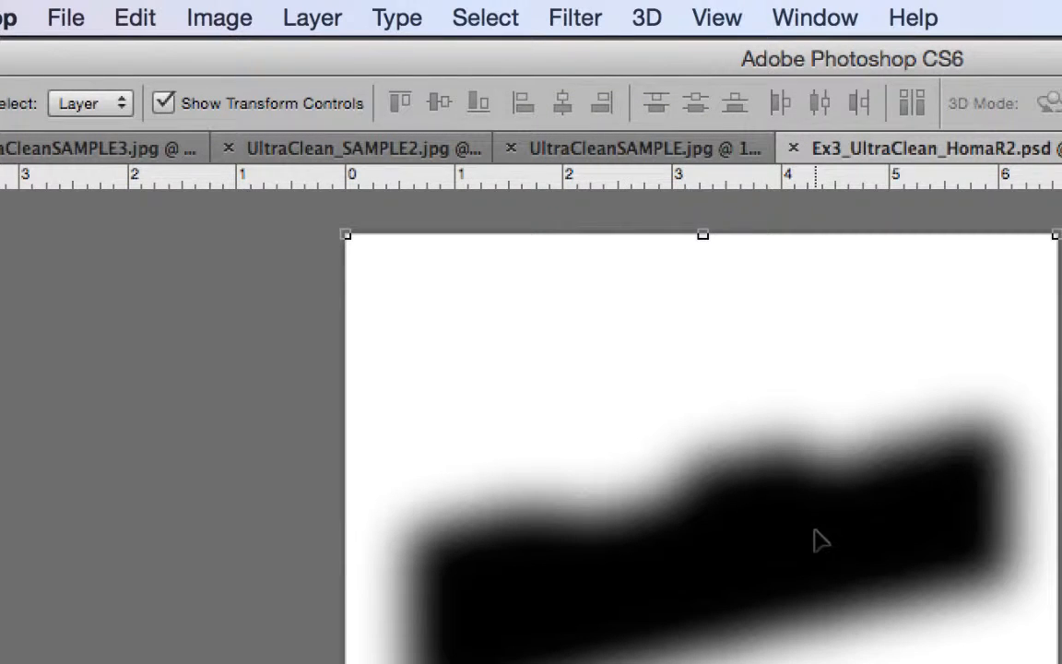
# Apply Color Halftone with a 30-pixel maximum radius and 45° for all four channels, and invert the alpha channel back.
pyautogui.click(583, 18)
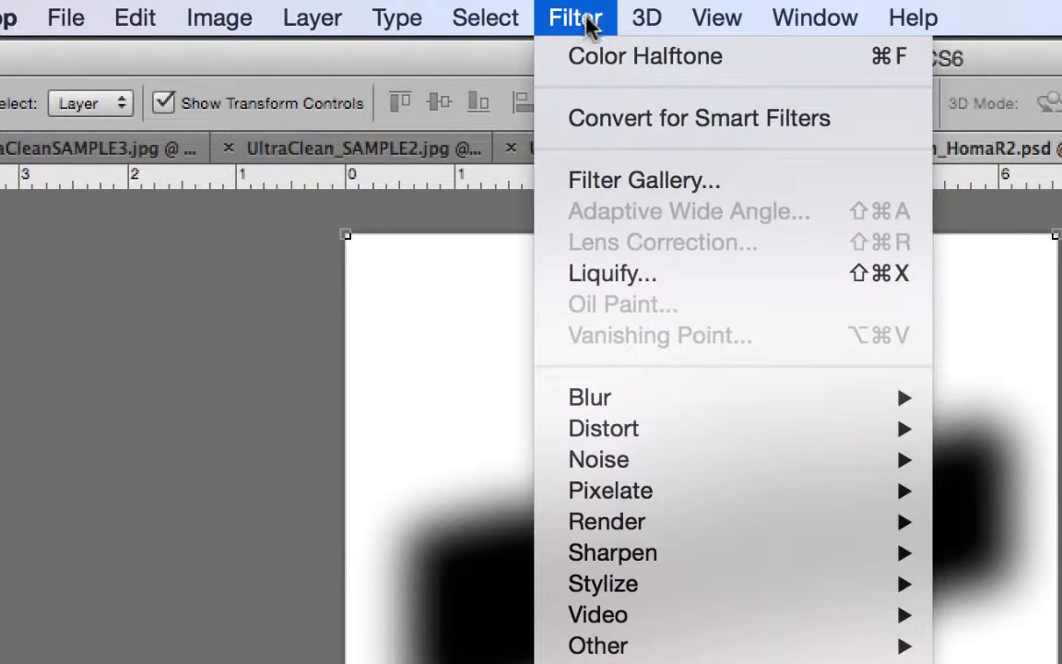
pyautogui.moveTo(625, 496)
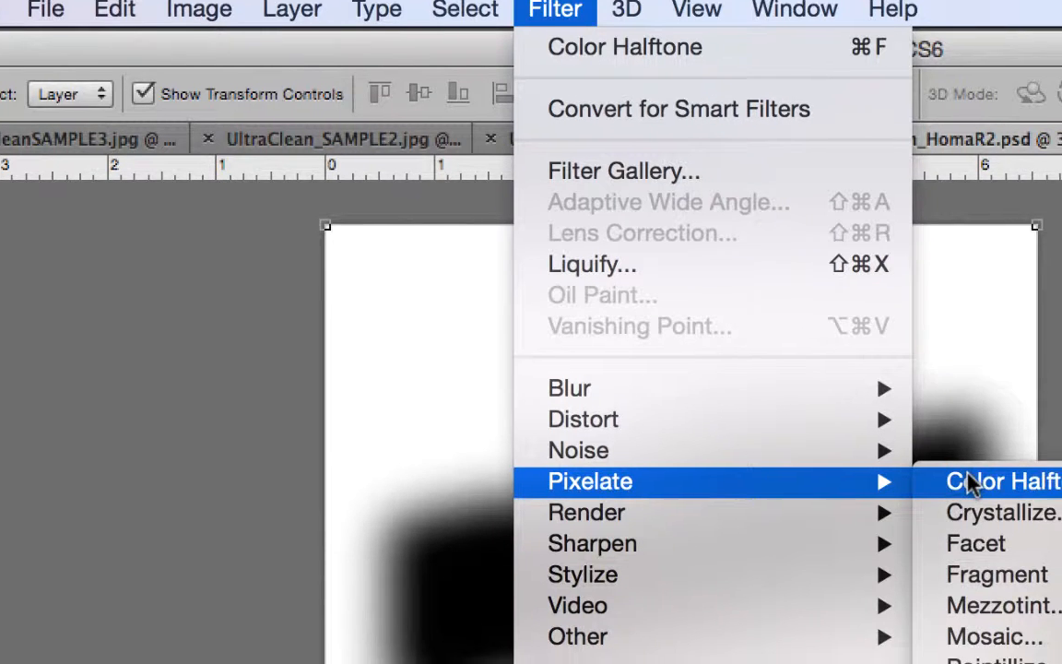
pyautogui.click(971, 484)
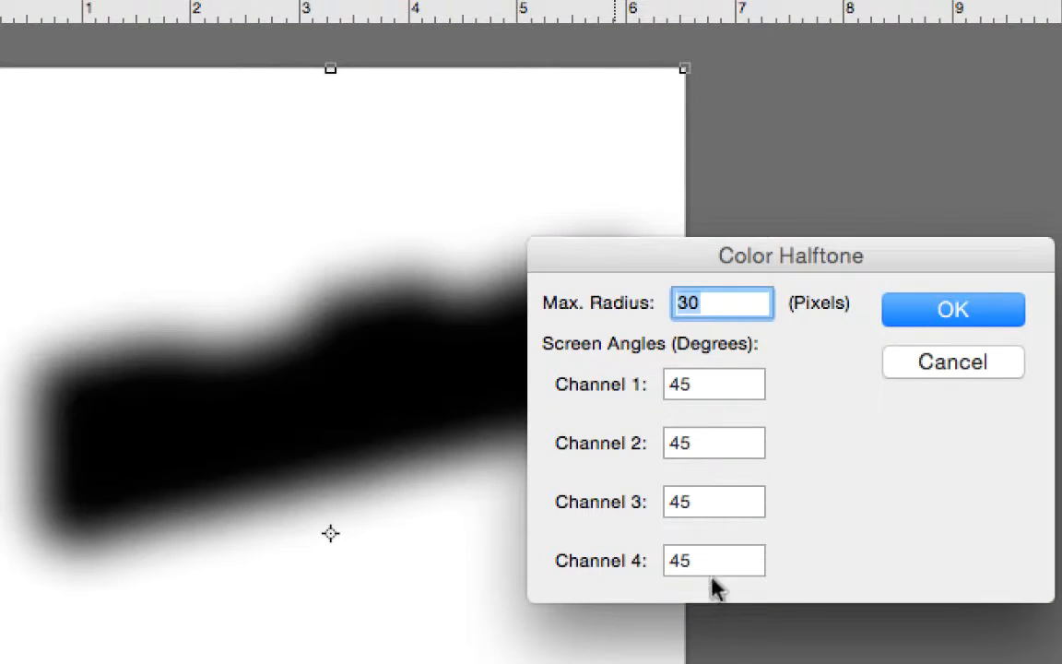
pyautogui.click(943, 311)
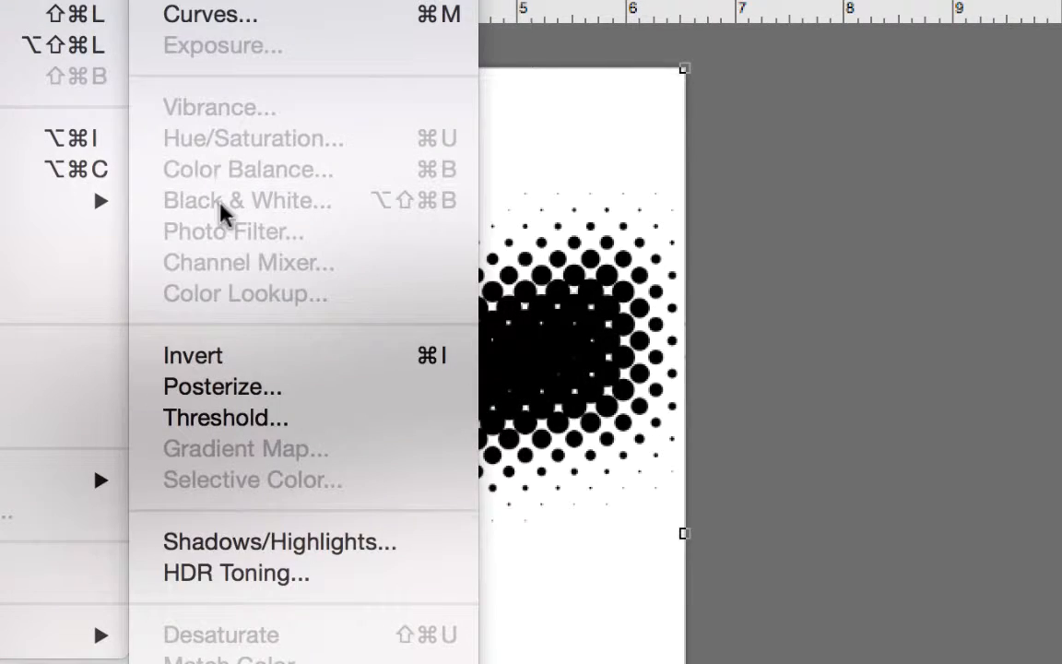
pyautogui.click(266, 369)
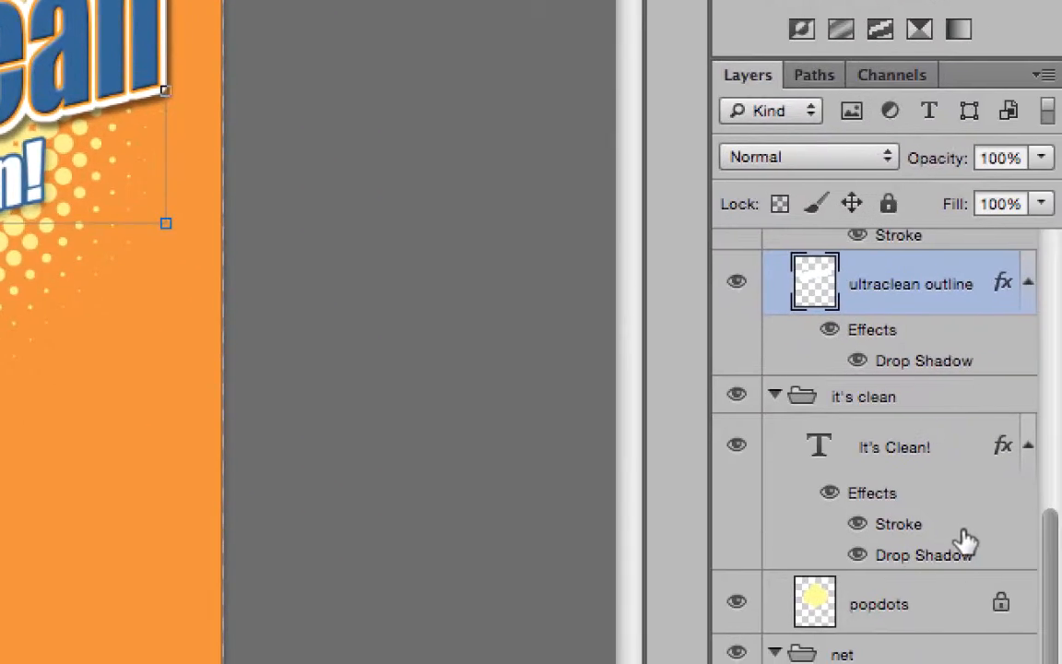
# Select the popdots layer and load the Alpha 2 channel as a new selection.
pyautogui.click(917, 603)
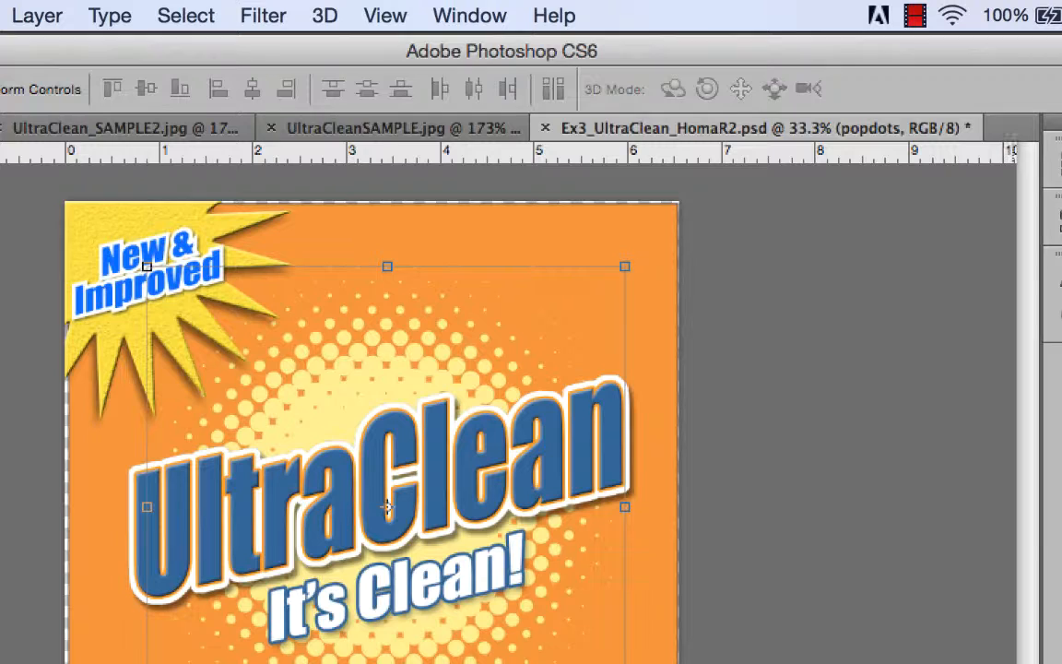
pyautogui.click(197, 16)
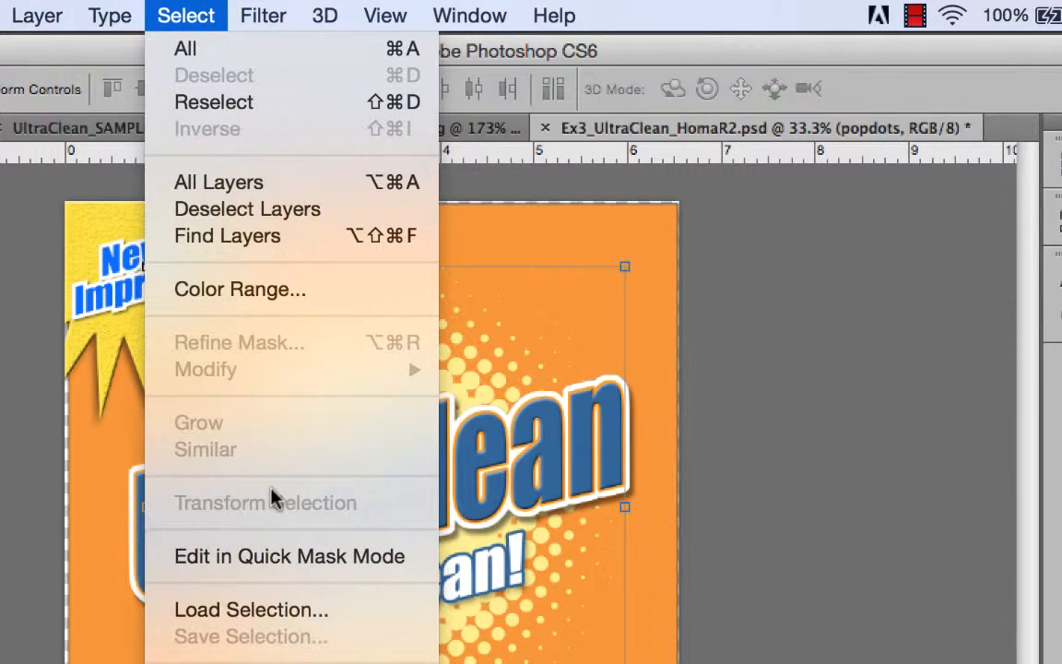
pyautogui.click(294, 612)
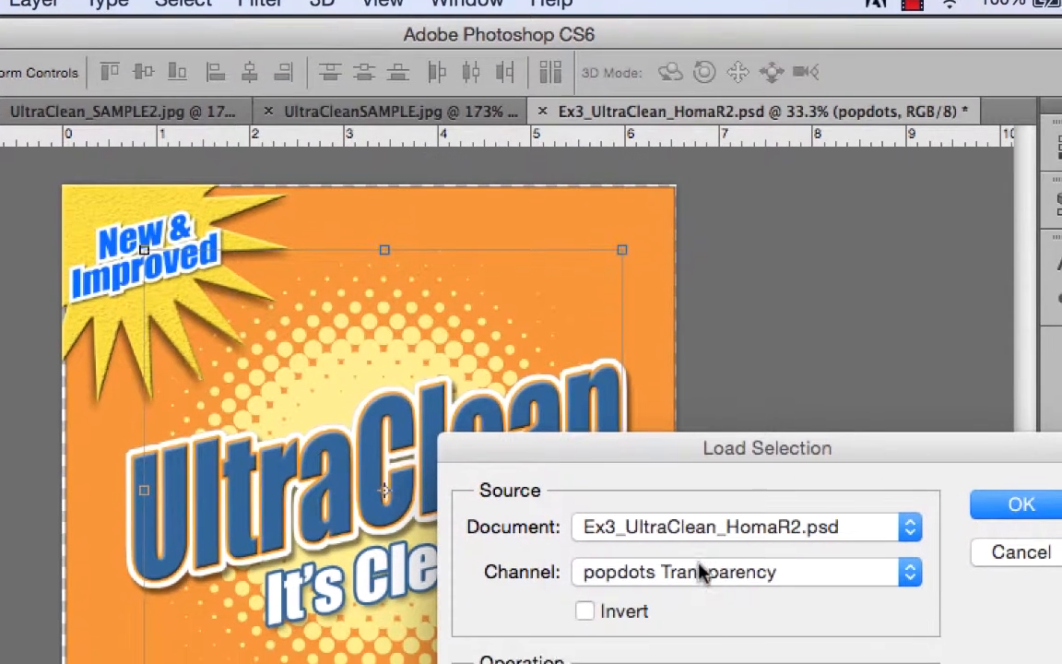
pyautogui.click(702, 588)
pyautogui.click(687, 506)
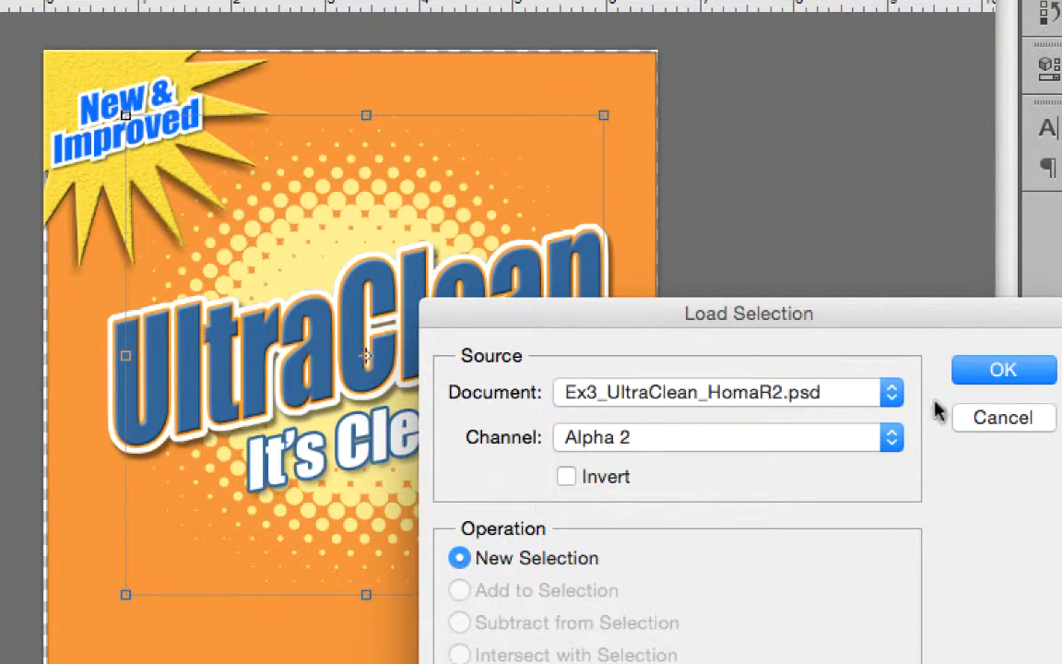
pyautogui.click(997, 369)
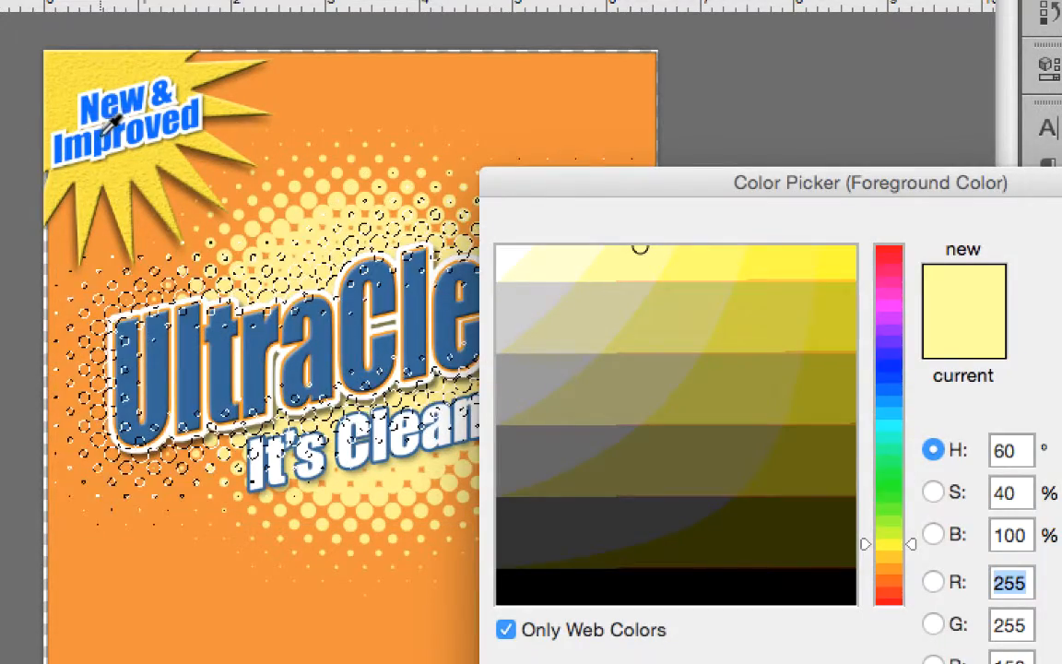
# Set the foreground color to white and add a new layer directly above popdots.
pyautogui.click(111, 127)
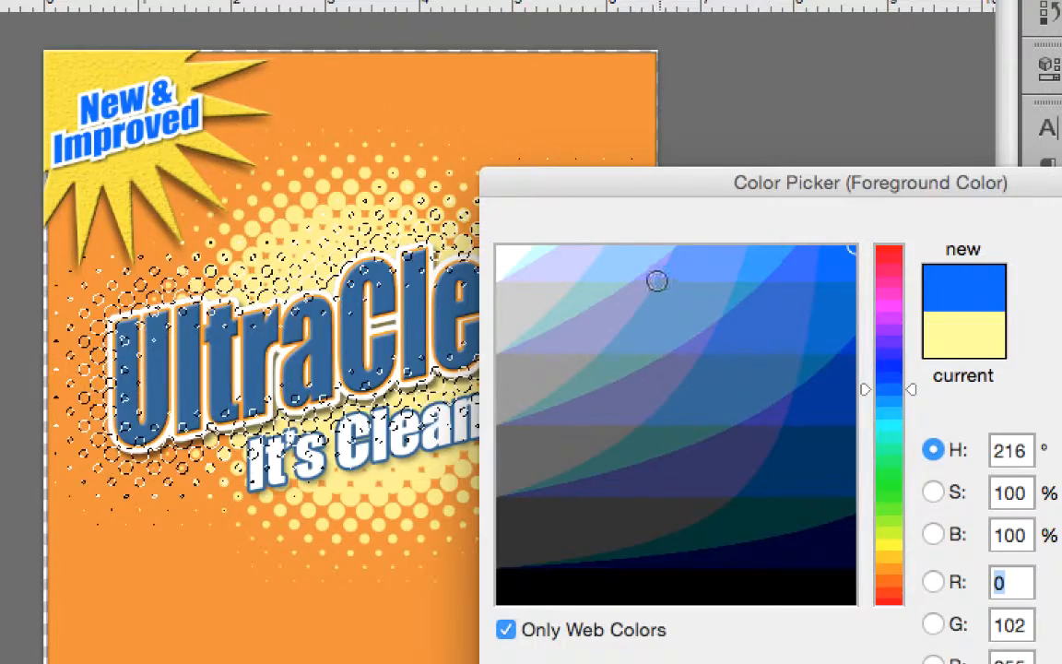
pyautogui.click(694, 258)
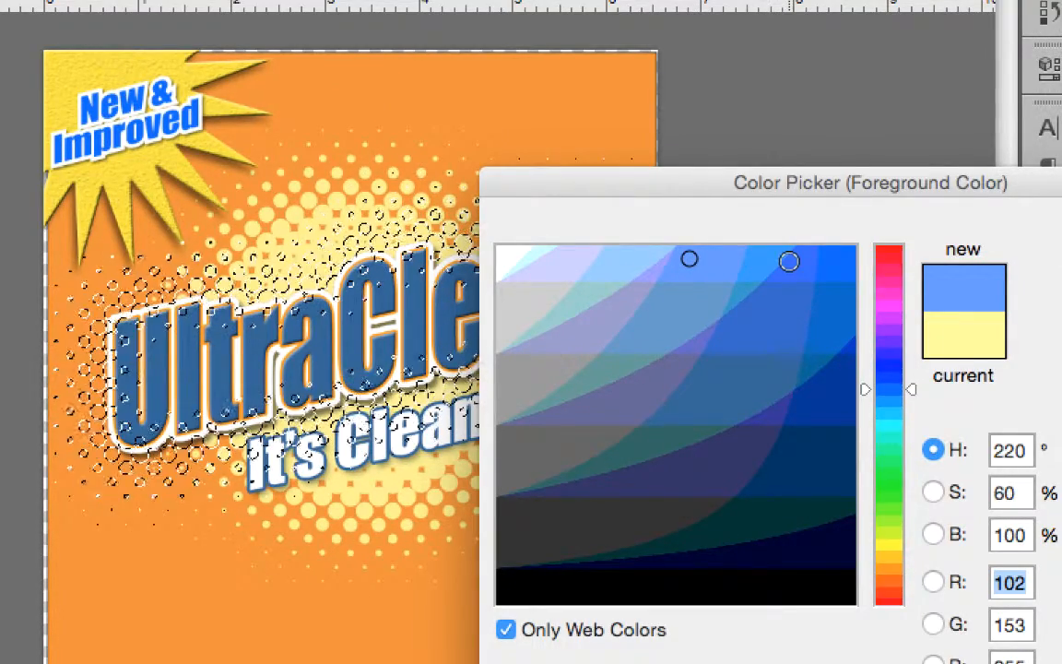
pyautogui.click(507, 251)
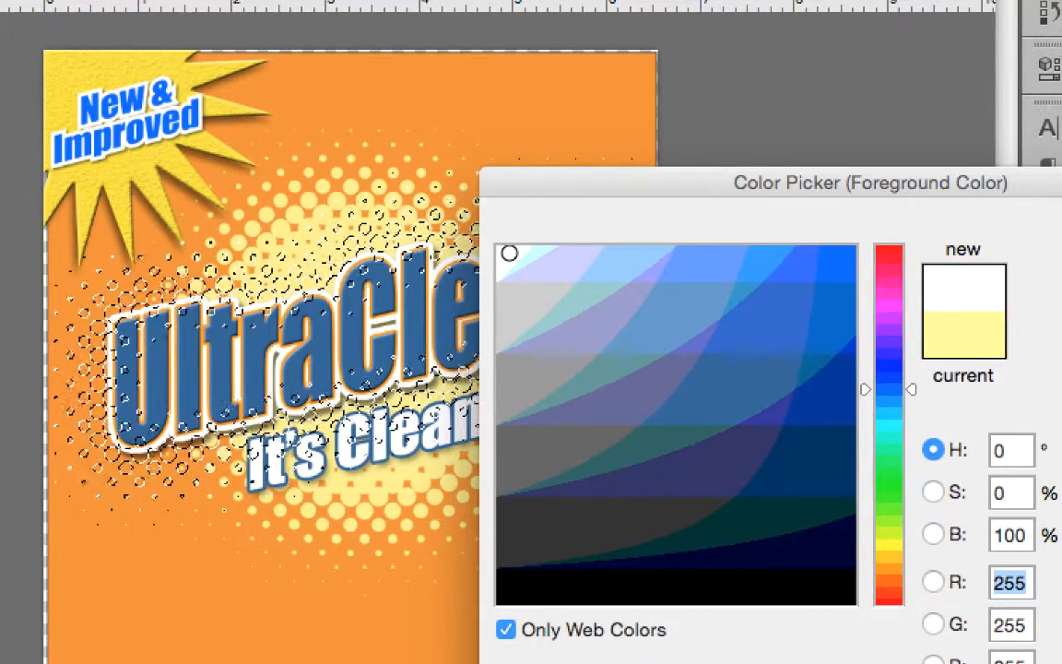
pyautogui.press('Return')
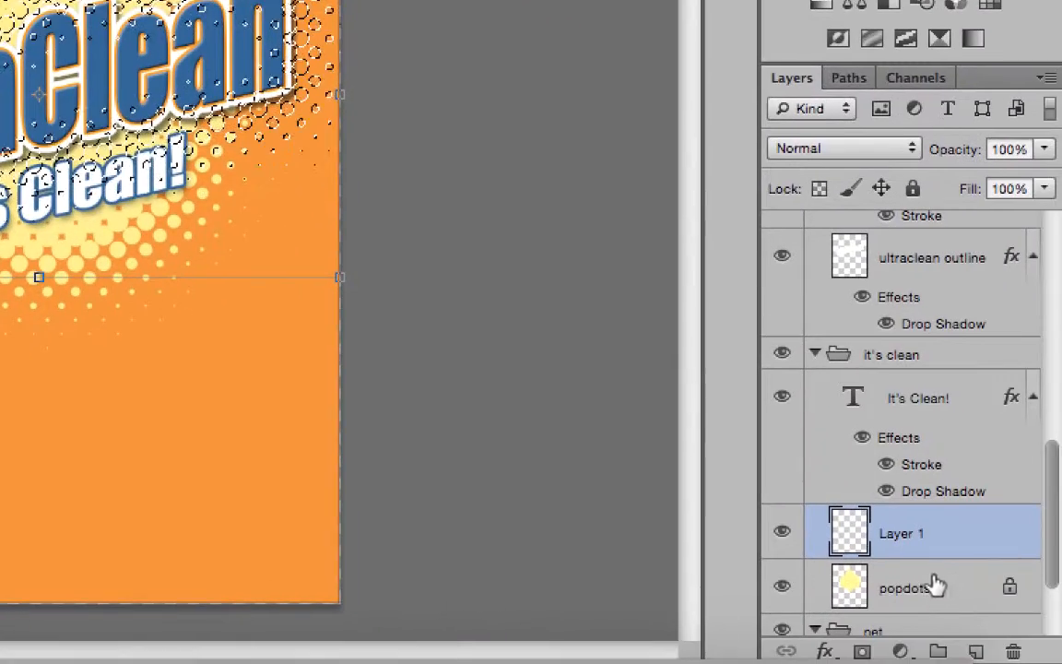
# Rename the new layer above popdots as "ut popdots".
pyautogui.doubleClick(912, 533)
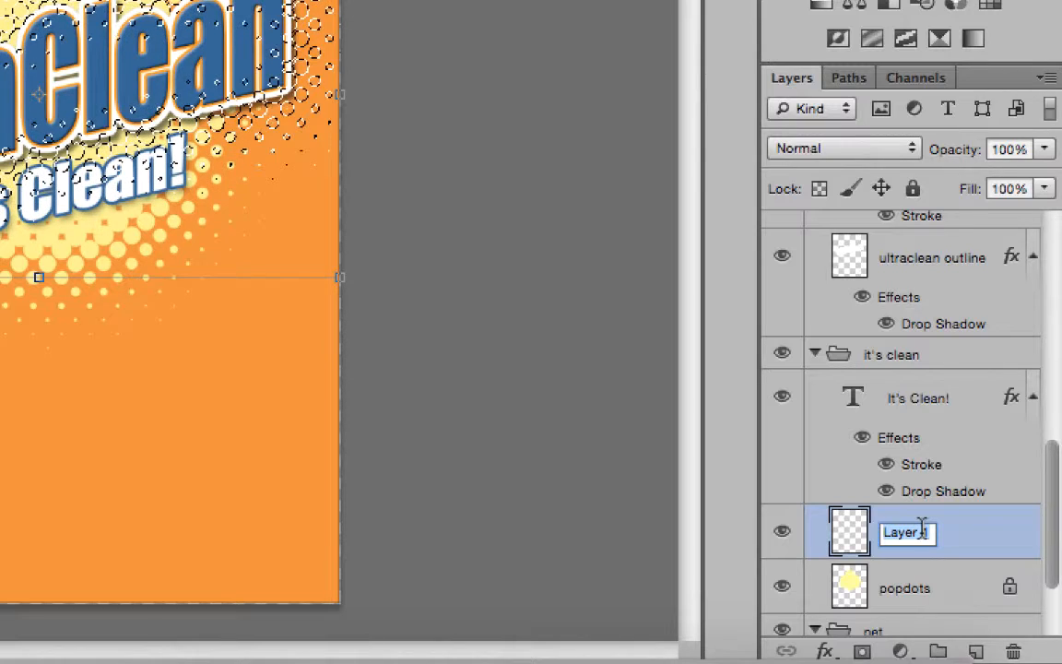
pyautogui.write('ut po')
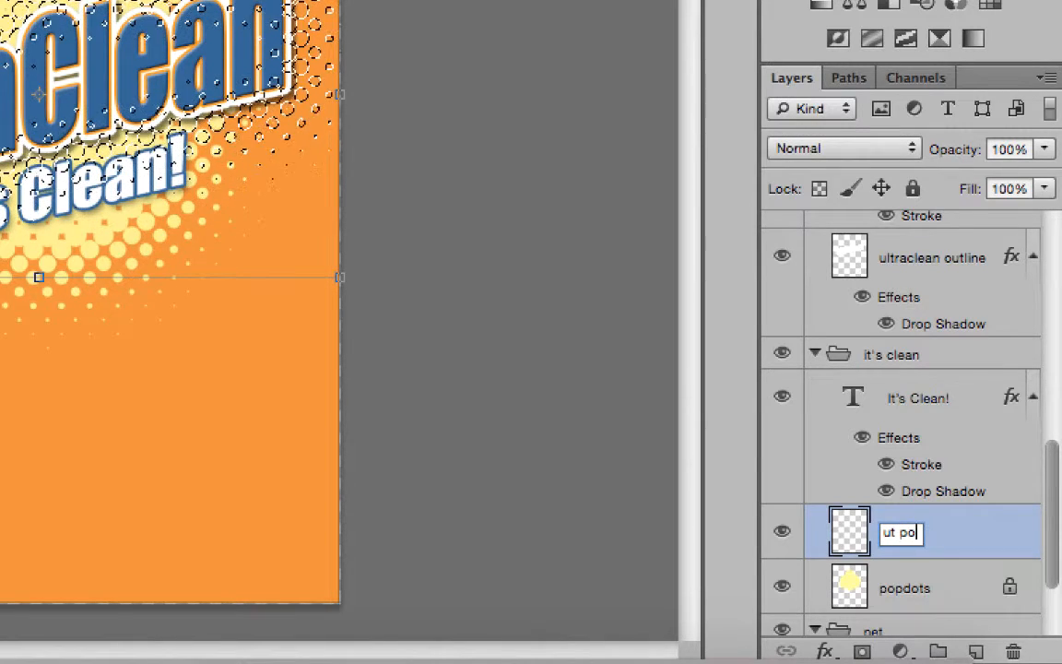
pyautogui.write('pdots')
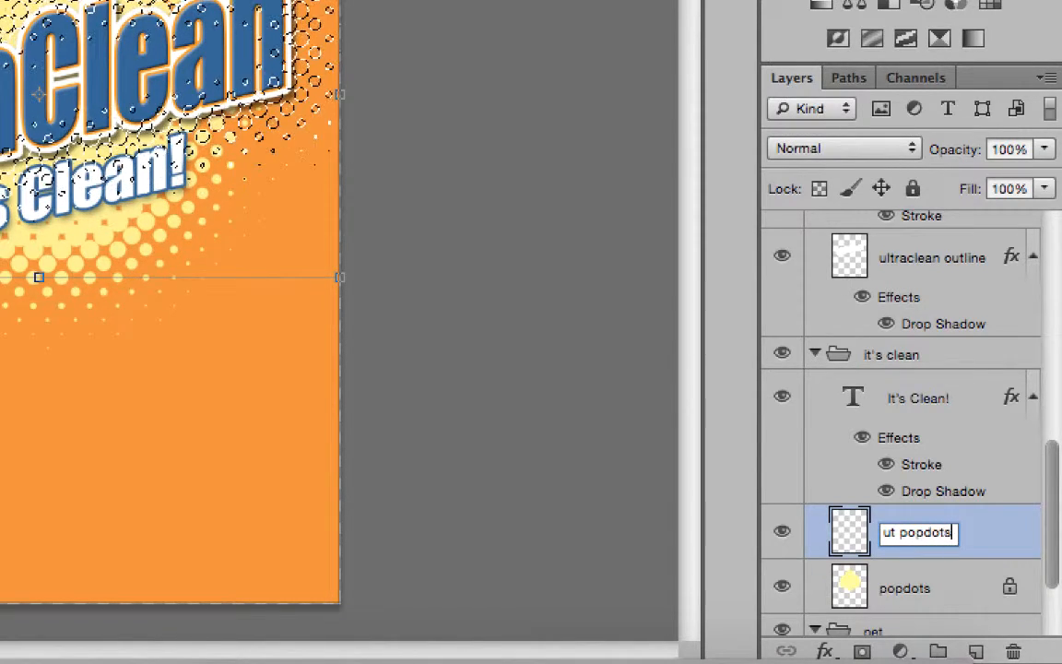
pyautogui.press('Return')
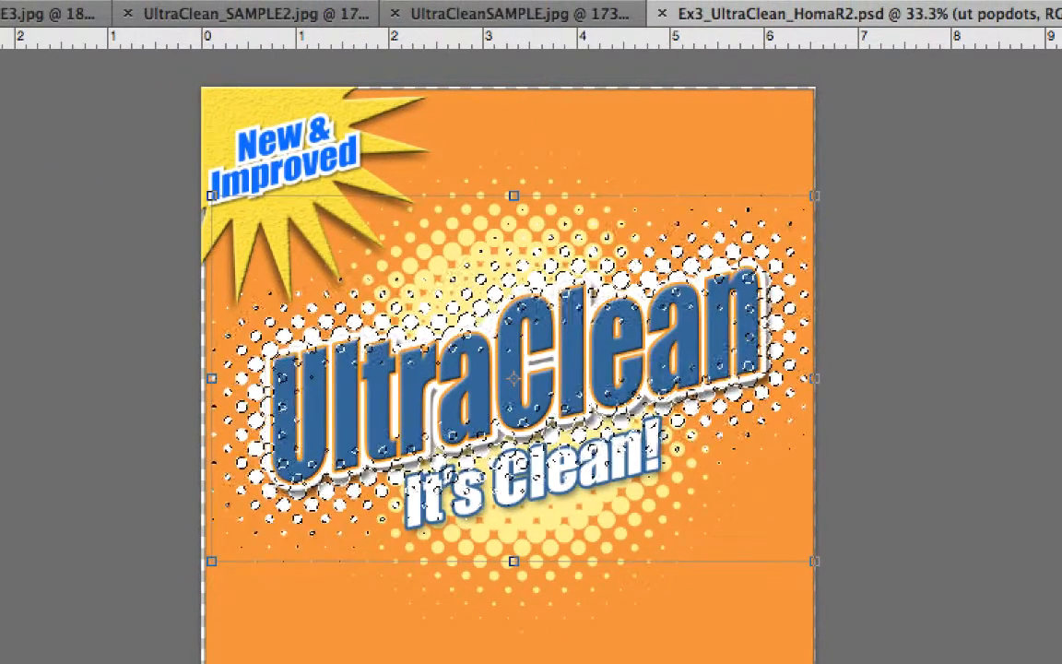
# Fill the dot selection on the ut popdots layer with white and deselect it.
pyautogui.hotkey('alt', ']')
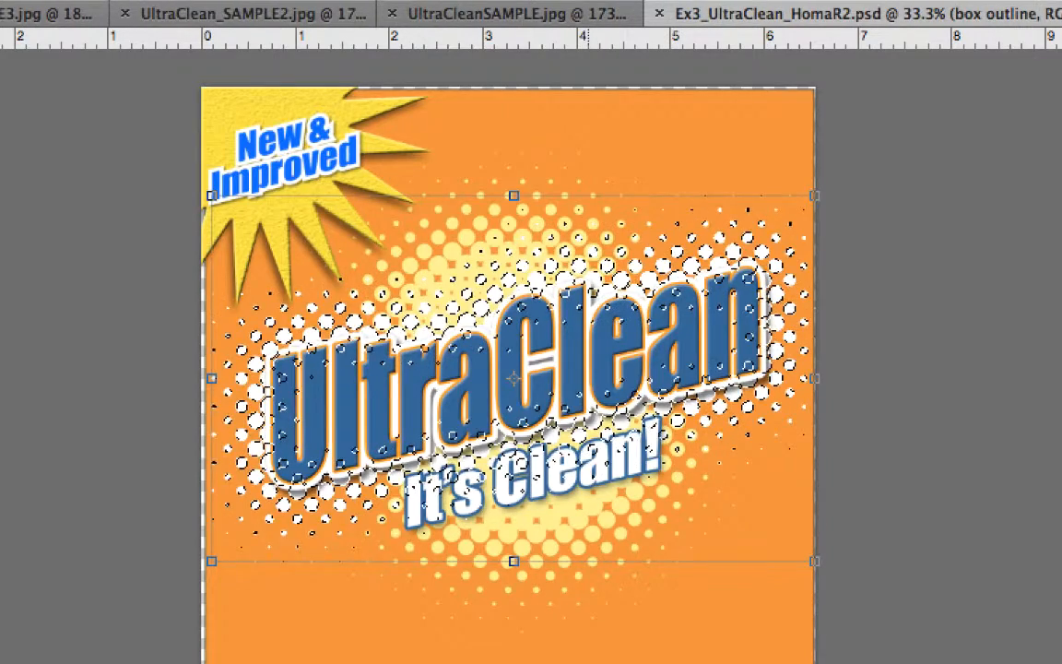
pyautogui.press('super+d')
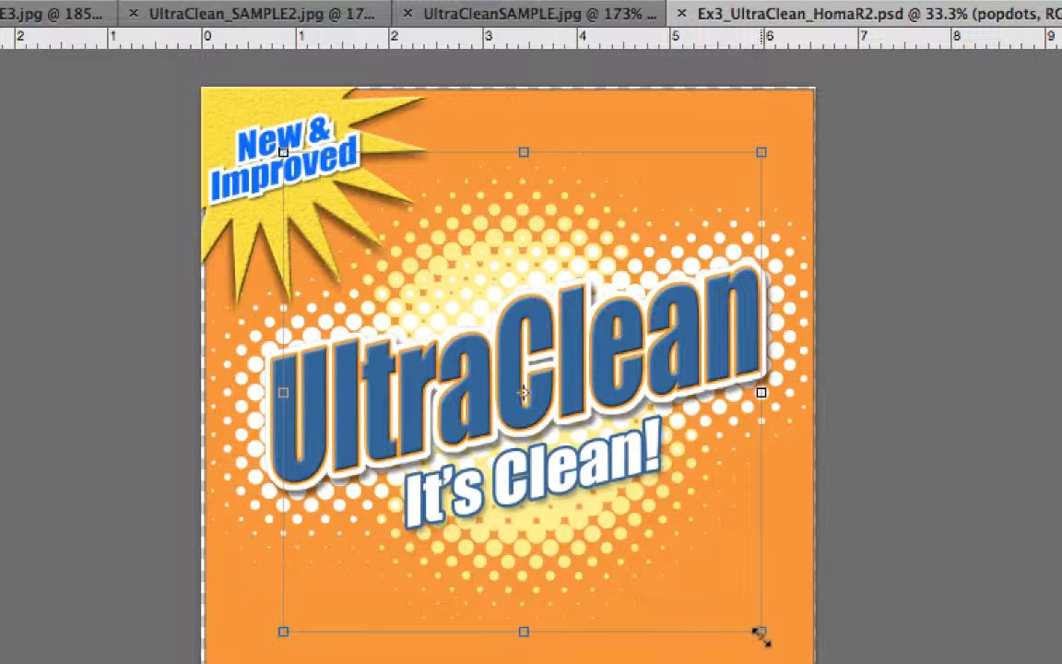
# Enlarge the yellow popdots burst and move it up and left to center it behind the UltraClean lettering.
pyautogui.moveTo(760, 634); pyautogui.dragTo(841, 663)
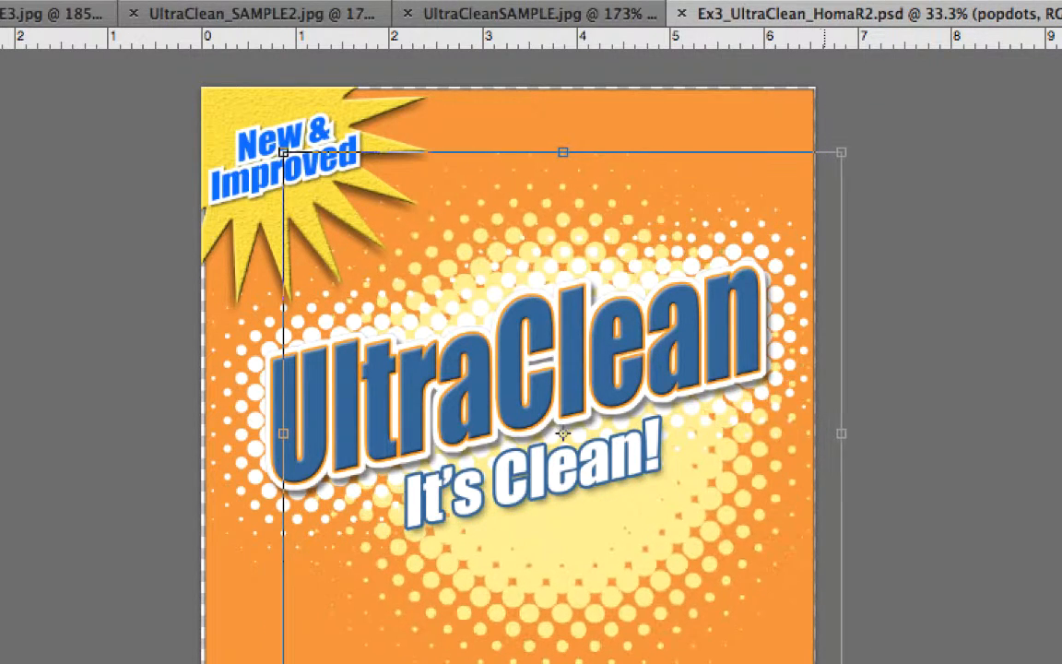
pyautogui.moveTo(599, 530); pyautogui.dragTo(570, 498)
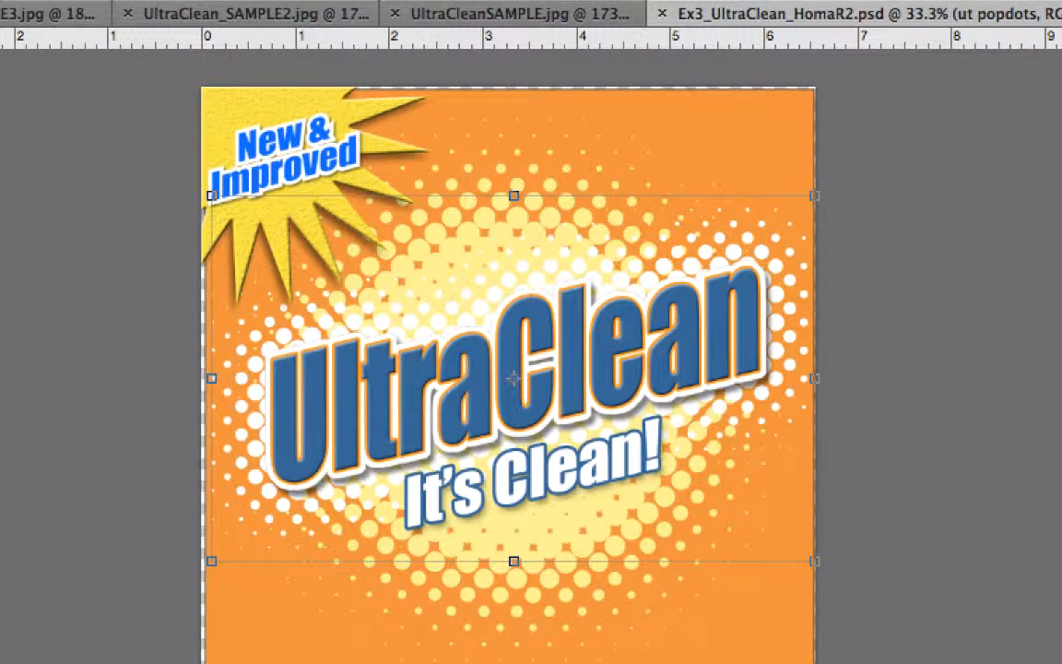
# Add a Multiply drop shadow to the ut popdots layer with distance 9, size 43 and opacity 51%.
pyautogui.click(175, 2)
pyautogui.moveTo(200, 70)
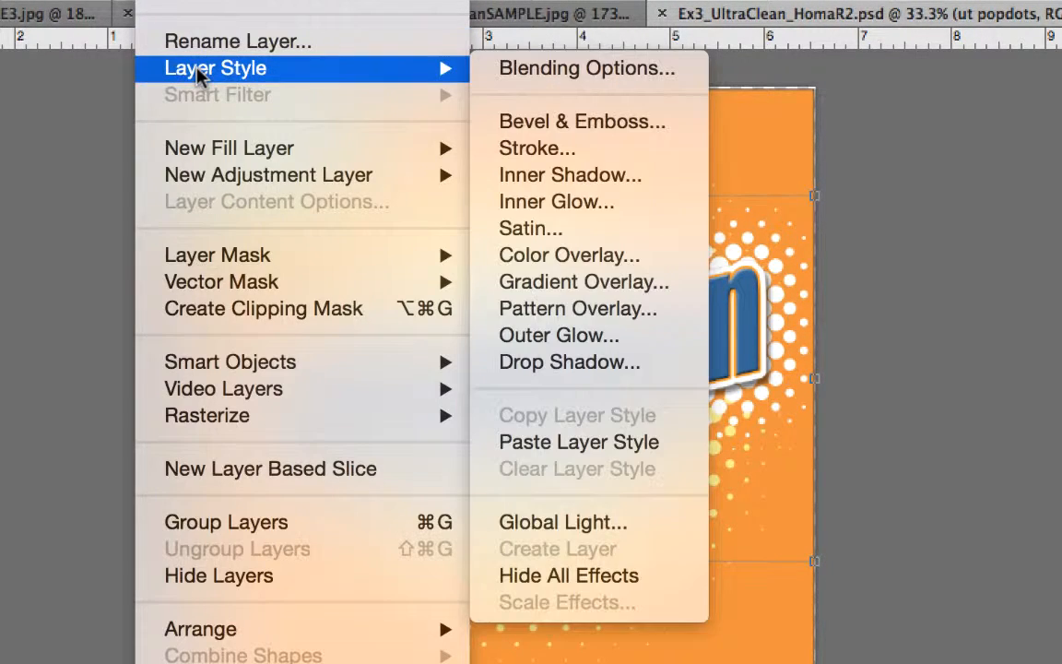
pyautogui.click(627, 363)
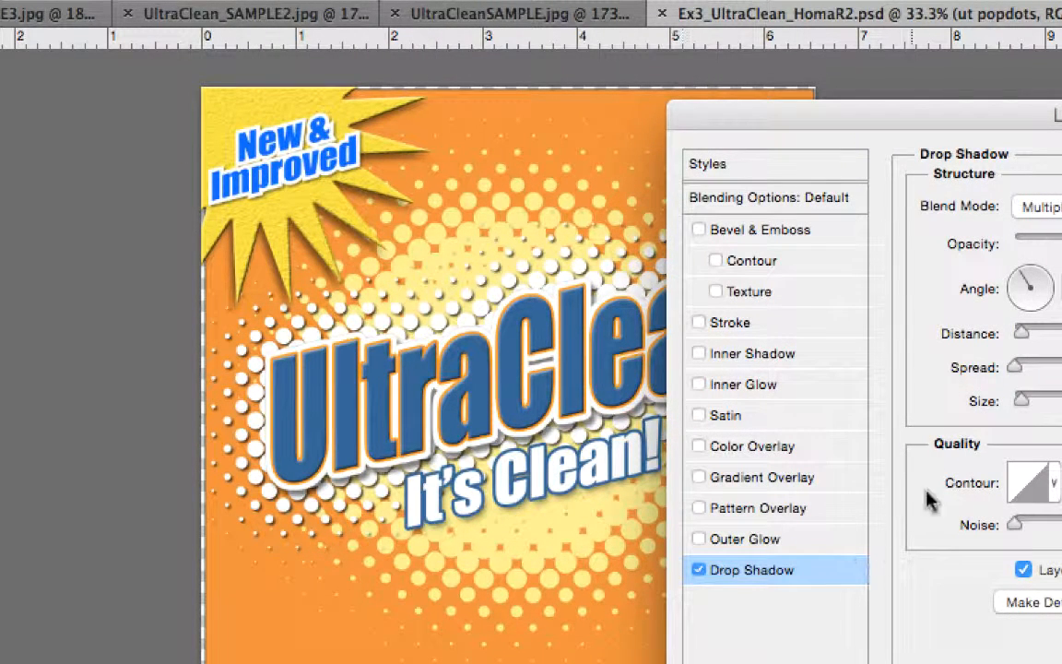
pyautogui.moveTo(1023, 332); pyautogui.dragTo(1028, 333)
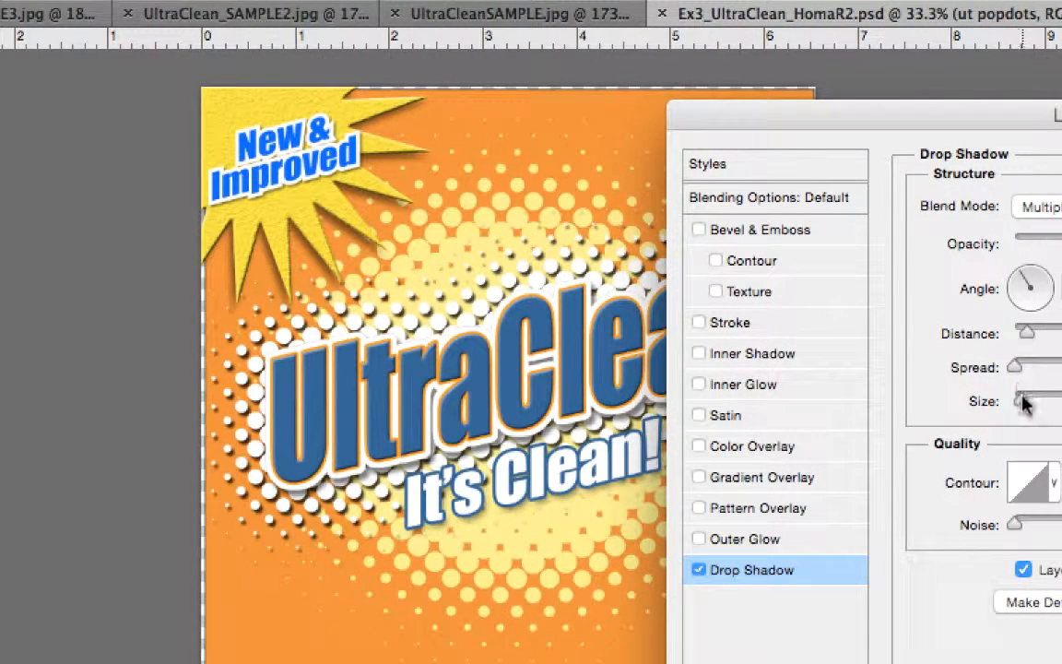
pyautogui.moveTo(1032, 401); pyautogui.dragTo(1045, 401)
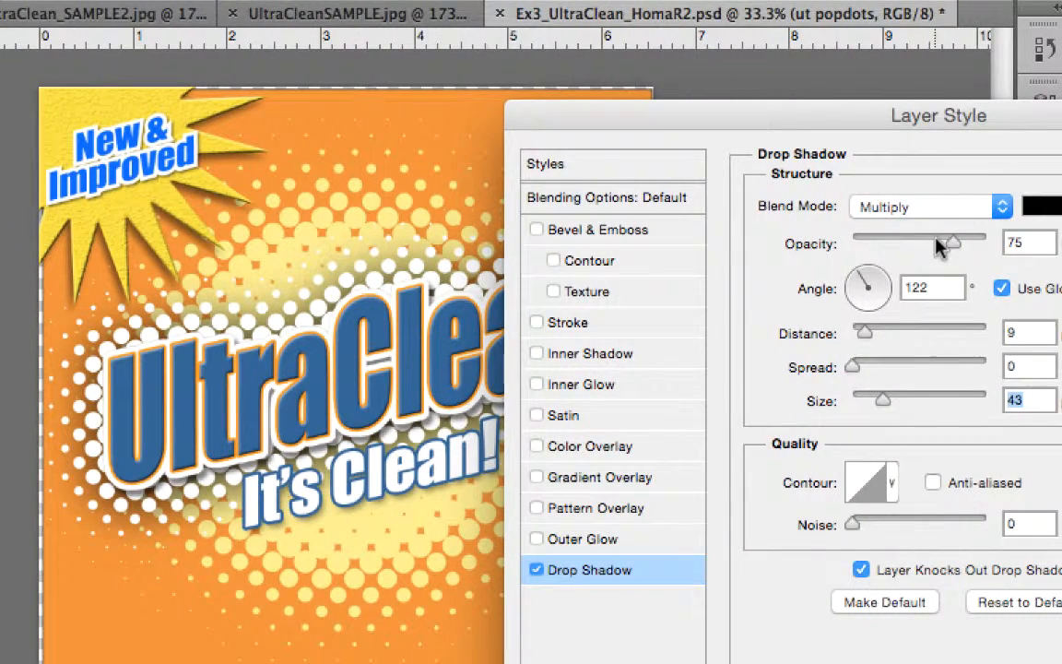
pyautogui.moveTo(953, 242); pyautogui.dragTo(921, 243)
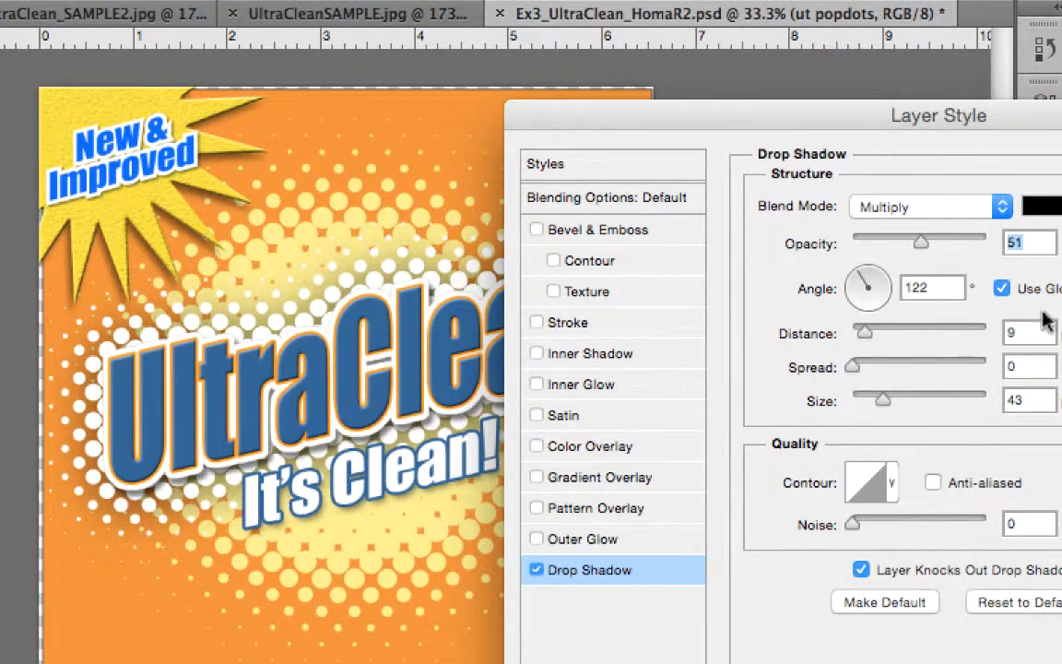
# Shift the hue in the drop shadow's color picker to yellow, accept the color and apply the layer style.
pyautogui.click(1040, 209)
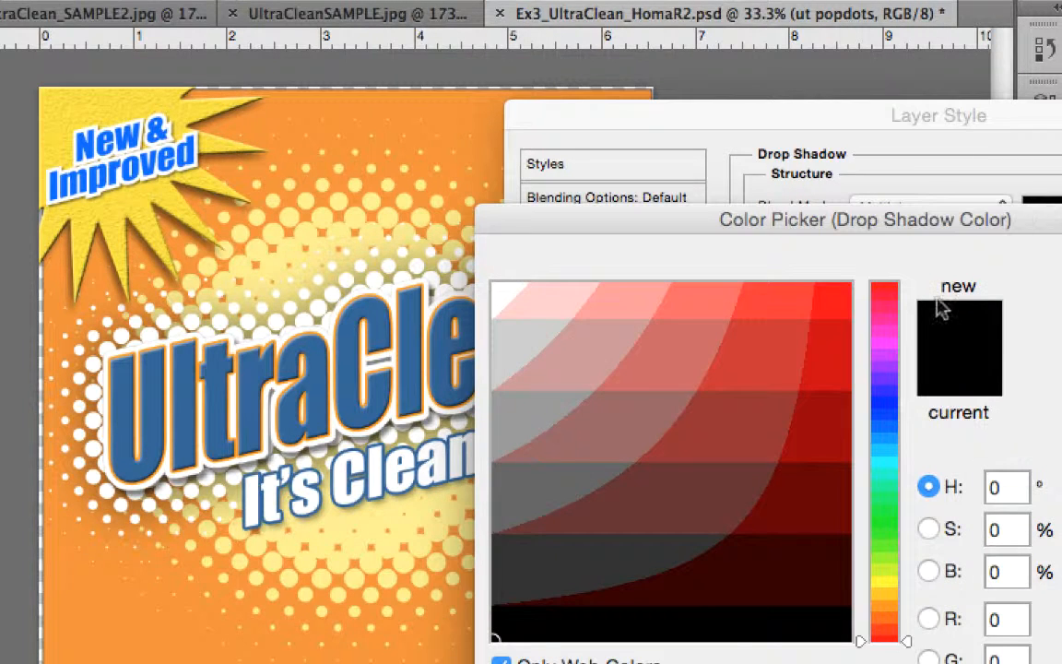
pyautogui.click(892, 575)
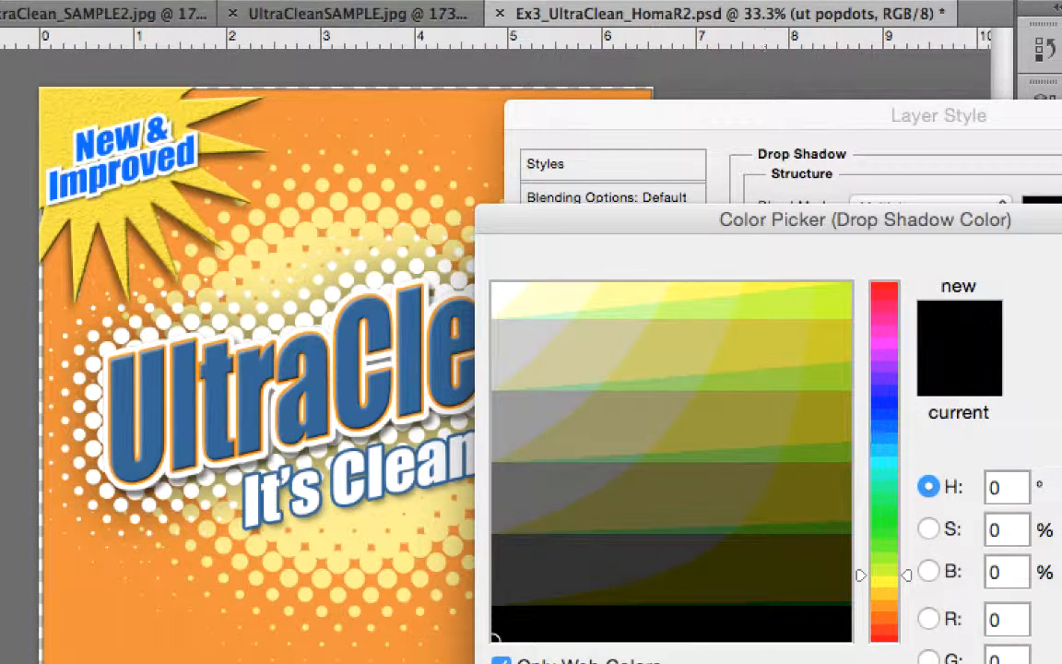
pyautogui.press('Return')
pyautogui.press('Return')
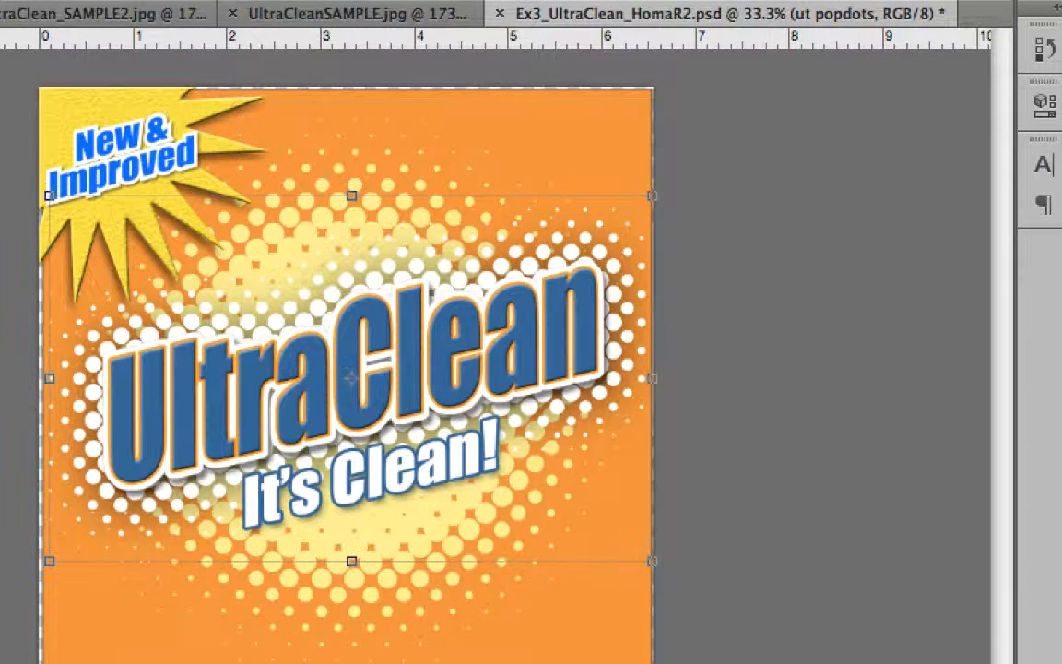